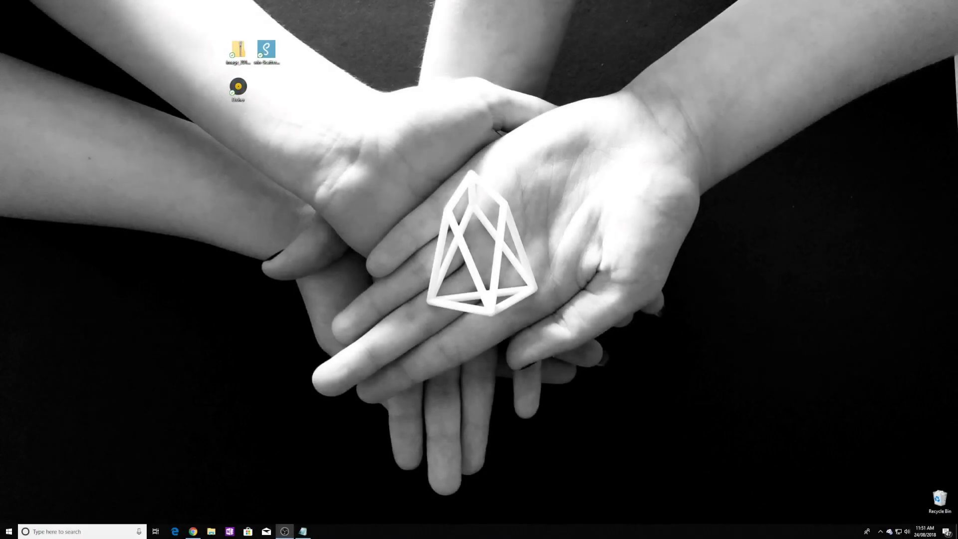
Step: Bring Chrome up and review the eoshwwallet repository, Scatter site and Etcher site tabs
{"action": "left_click", "coordinate": [192, 531]}
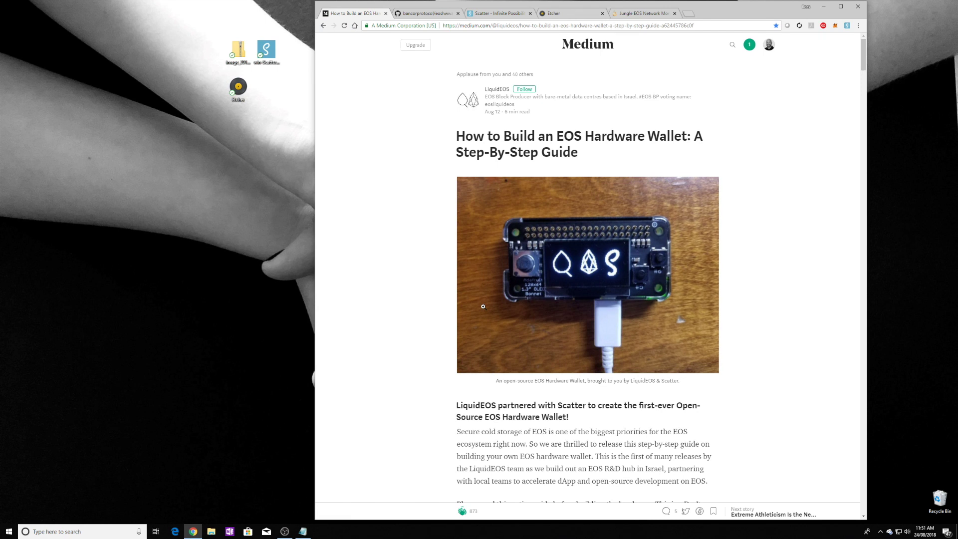
{"action": "left_click", "coordinate": [428, 13]}
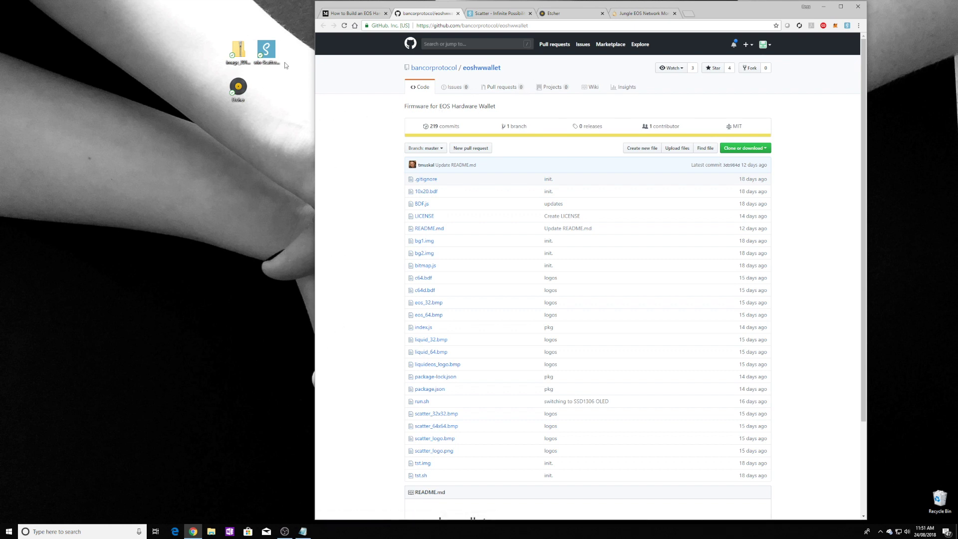
{"action": "left_click", "coordinate": [500, 15]}
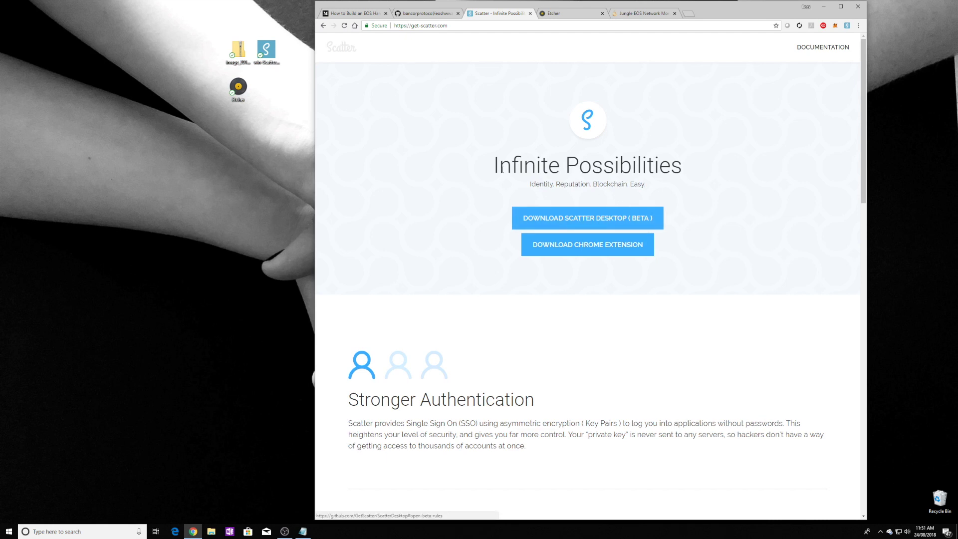
{"action": "left_click", "coordinate": [556, 13]}
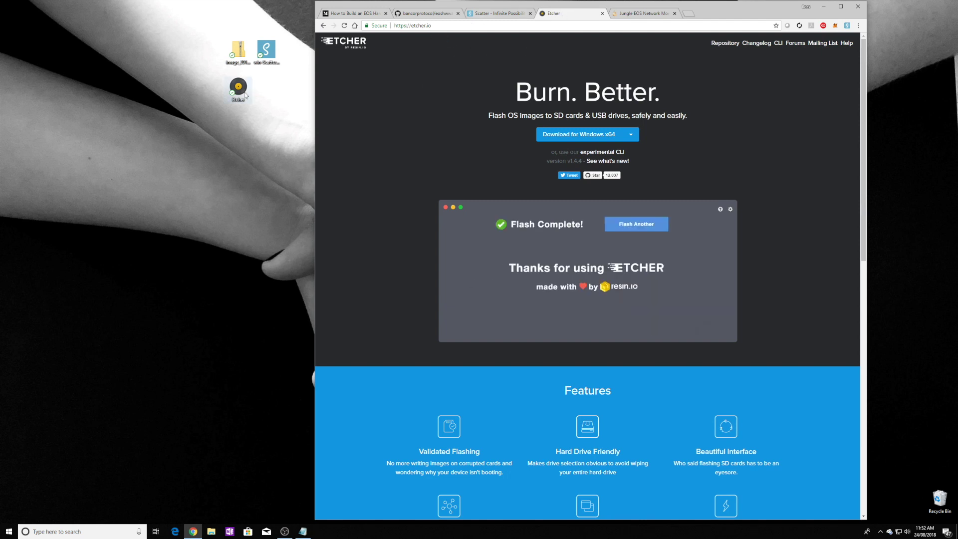
Step: Launch Etcher and flash 2018-08-10-EOSHWWallet.img onto the SD card
{"action": "double_click", "coordinate": [243, 91]}
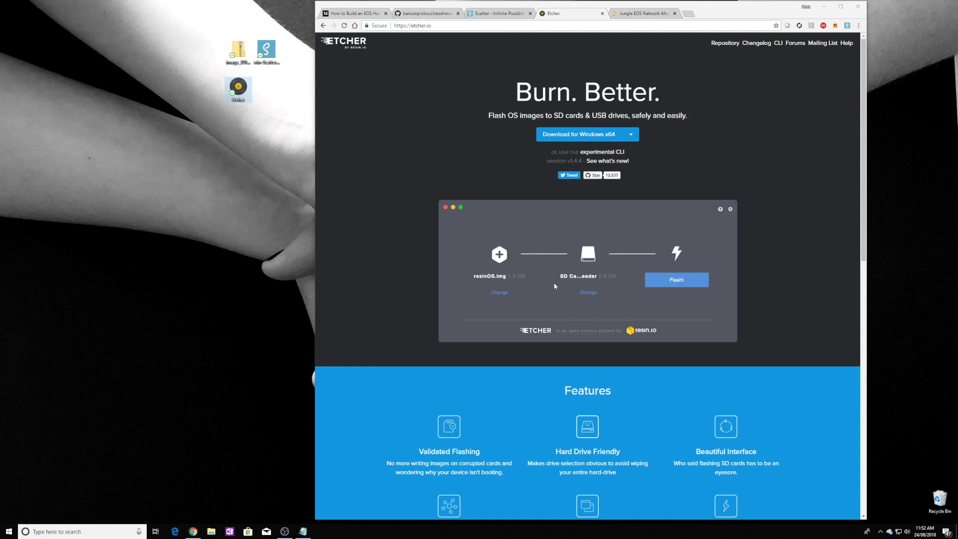
{"action": "left_click", "coordinate": [396, 271]}
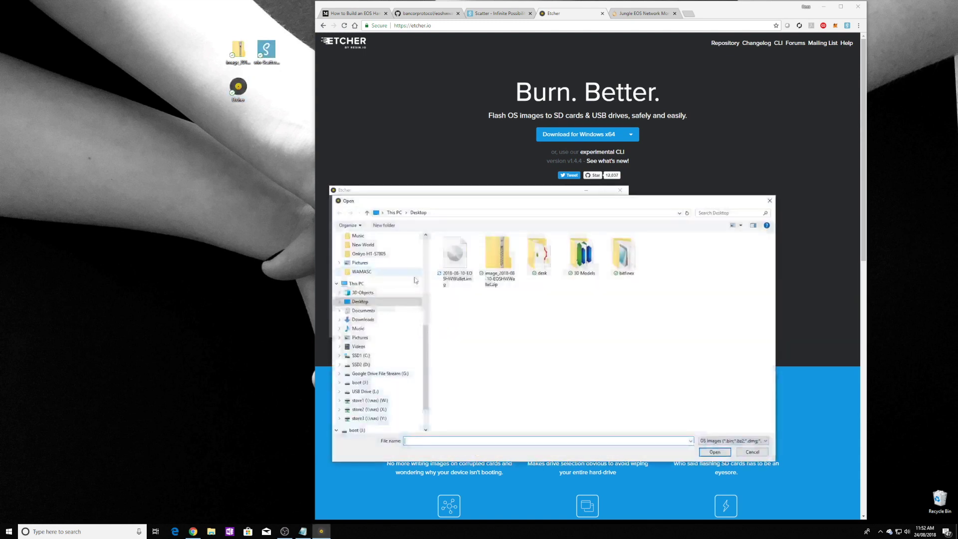
{"action": "left_click", "coordinate": [455, 257]}
{"action": "left_click", "coordinate": [715, 451]}
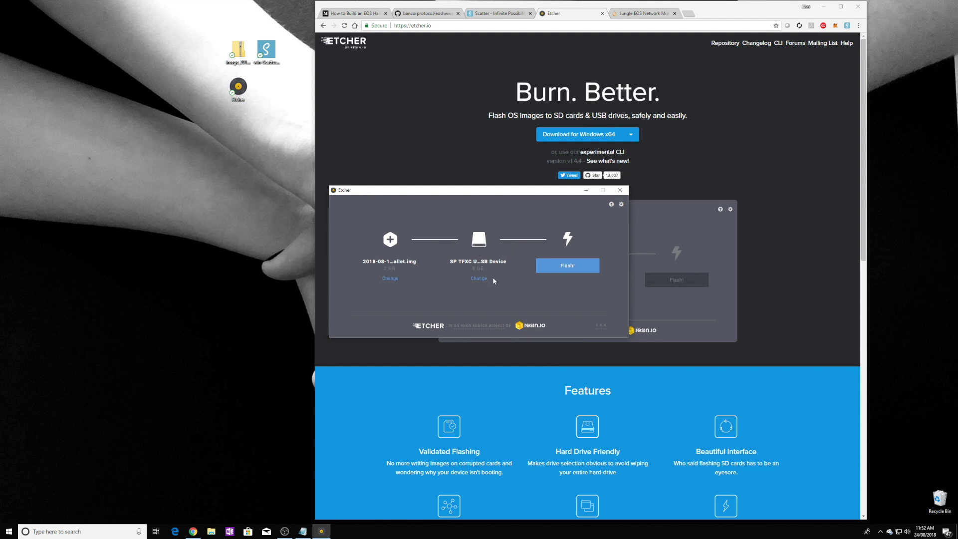
{"action": "left_click", "coordinate": [572, 269]}
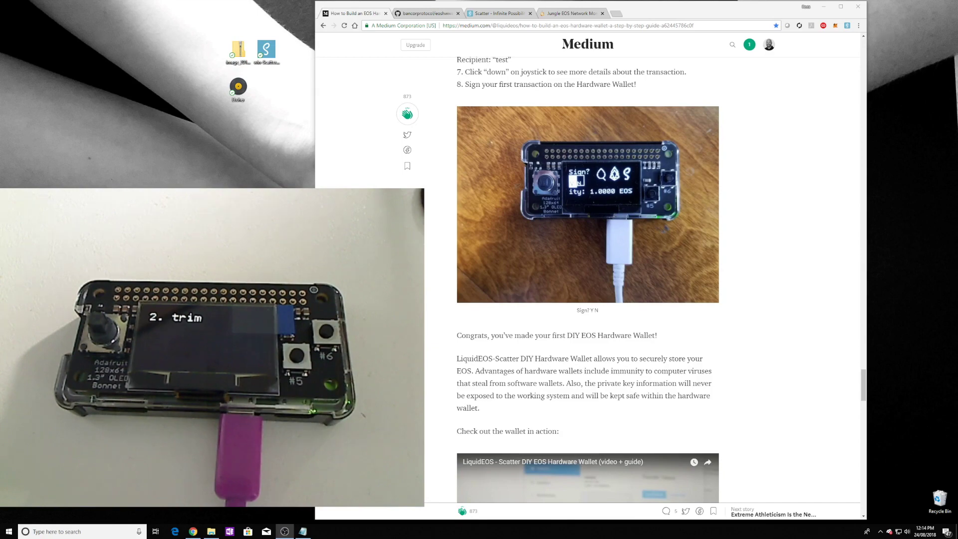
{"action": "scroll", "coordinate": [588, 274], "scroll_direction": "down", "scroll_amount": 10}
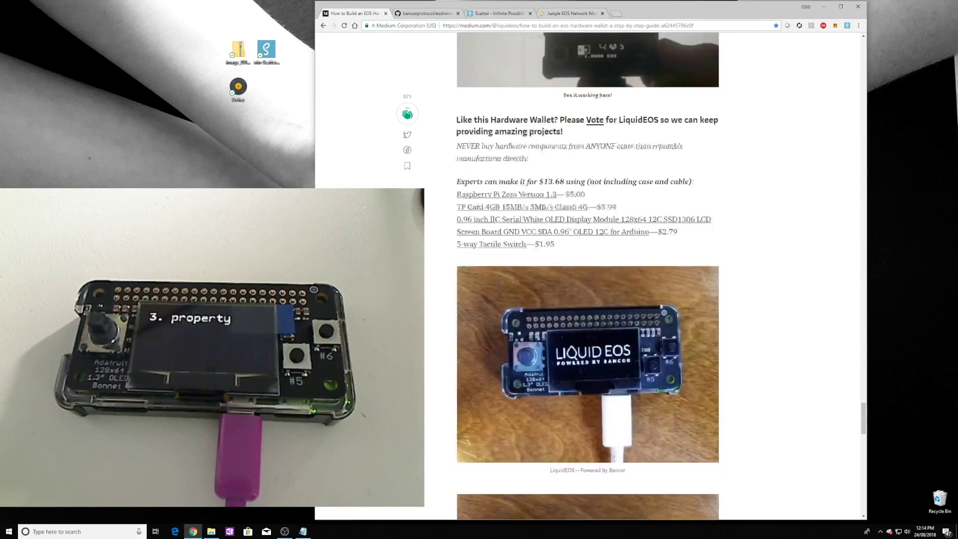
{"action": "scroll", "coordinate": [588, 274], "scroll_direction": "down", "scroll_amount": 15}
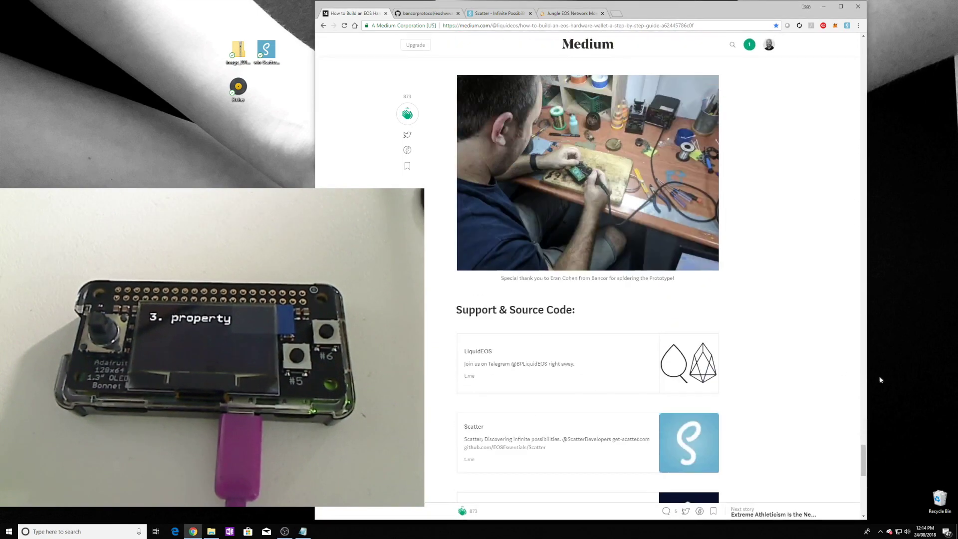
{"action": "left_click_drag", "start_coordinate": [864, 458], "coordinate": [863, 82]}
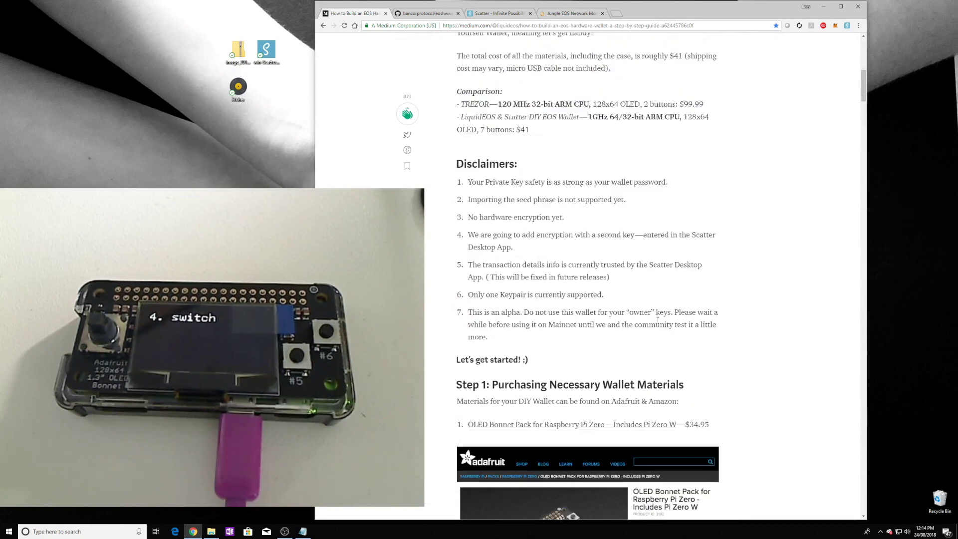
{"action": "left_click_drag", "start_coordinate": [637, 205], "coordinate": [463, 200]}
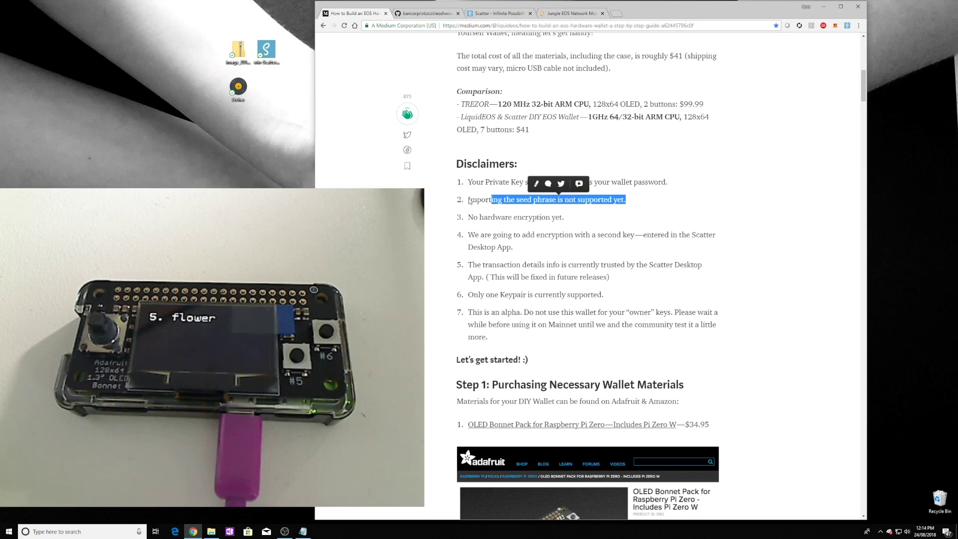
{"action": "left_click", "coordinate": [663, 214]}
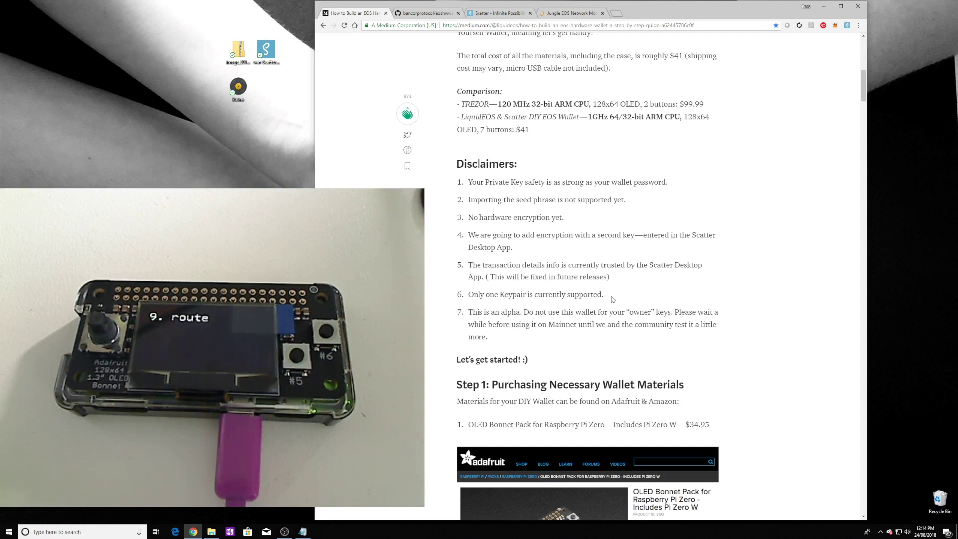
{"action": "left_click_drag", "start_coordinate": [613, 299], "coordinate": [468, 295]}
{"action": "left_click", "coordinate": [639, 285]}
{"action": "left_click_drag", "start_coordinate": [565, 217], "coordinate": [467, 218]}
{"action": "left_click", "coordinate": [605, 224]}
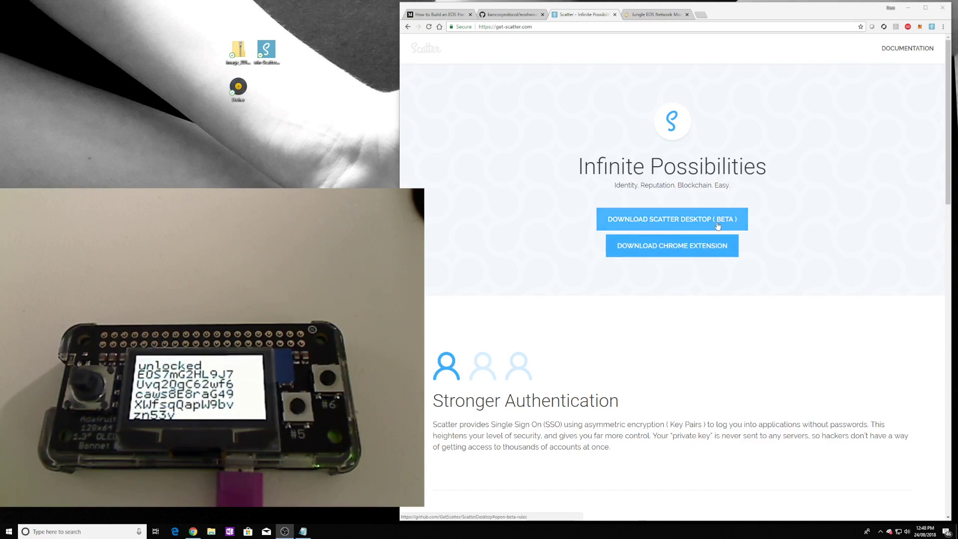
Step: Run the win-Scatter installer with default options and launch Scatter Desktop when done
{"action": "left_click", "coordinate": [270, 50]}
{"action": "double_click", "coordinate": [271, 50]}
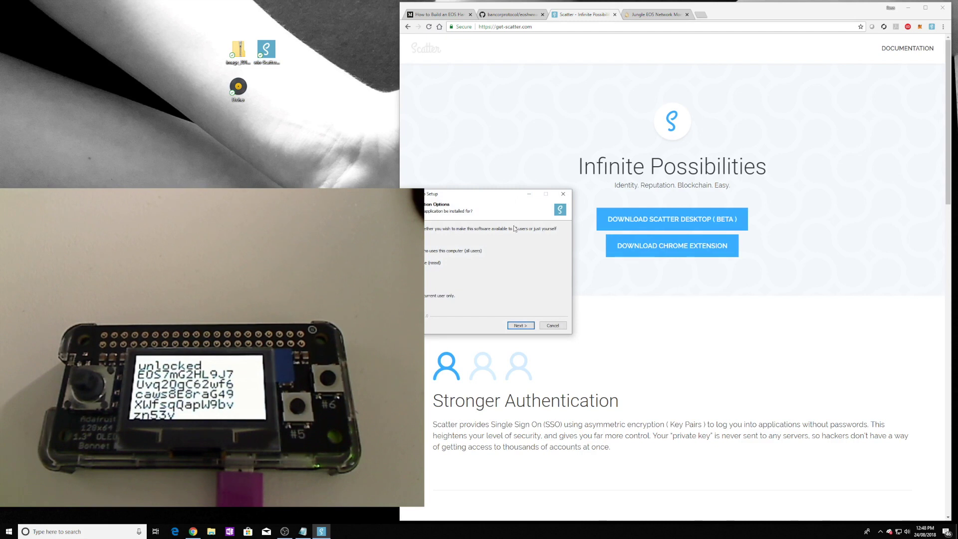
{"action": "left_click", "coordinate": [520, 325]}
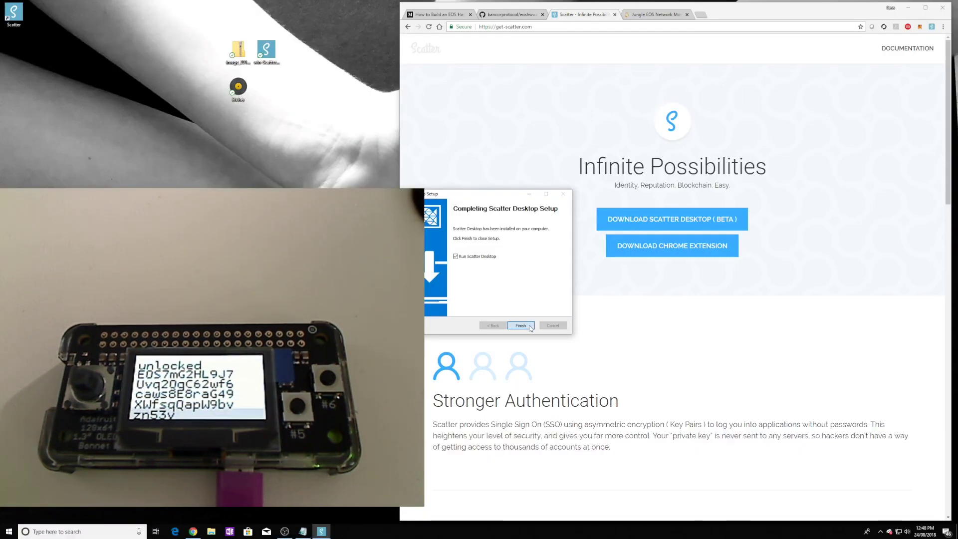
{"action": "left_click", "coordinate": [531, 327]}
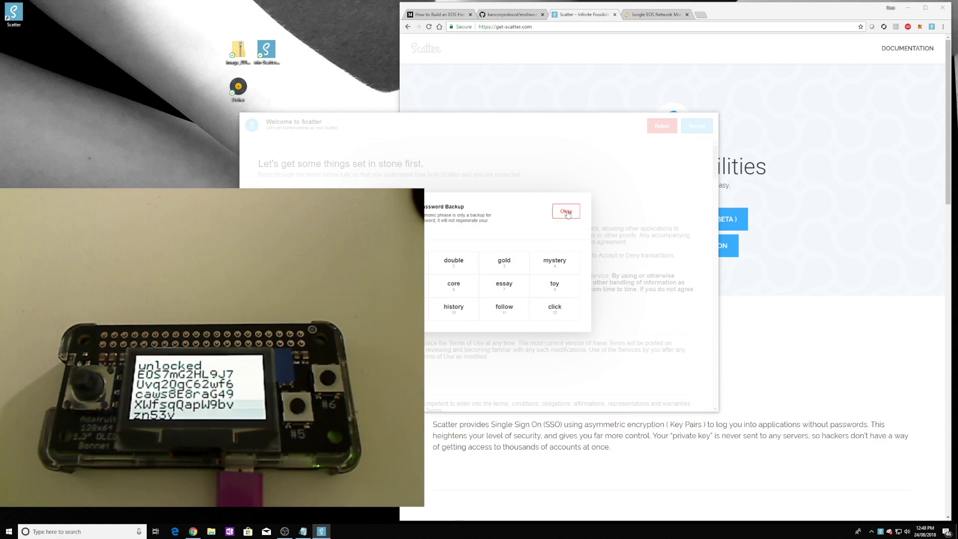
Step: Dismiss the password backup words and accept Scatter's terms of use
{"action": "left_click", "coordinate": [567, 214]}
{"action": "left_click", "coordinate": [699, 127]}
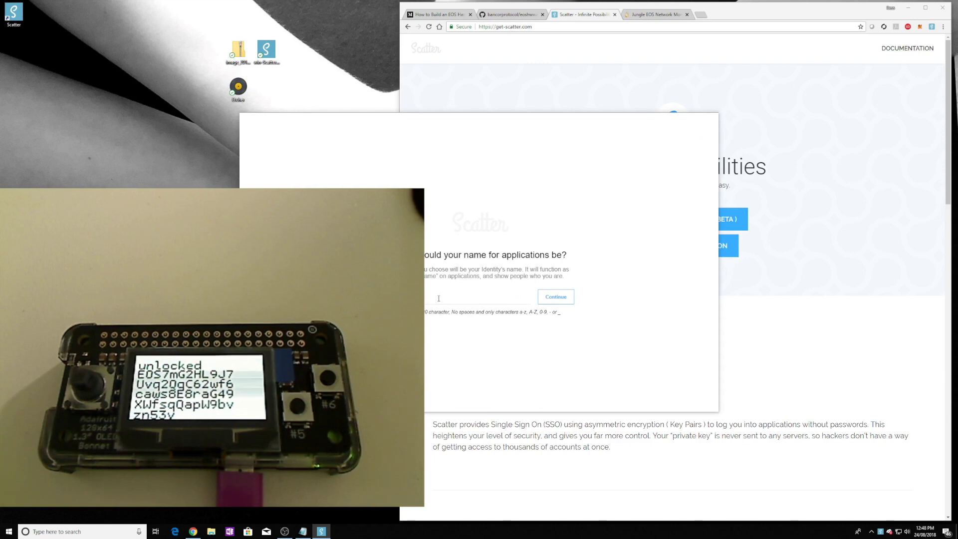
{"action": "left_click_drag", "start_coordinate": [438, 121], "coordinate": [607, 123]}
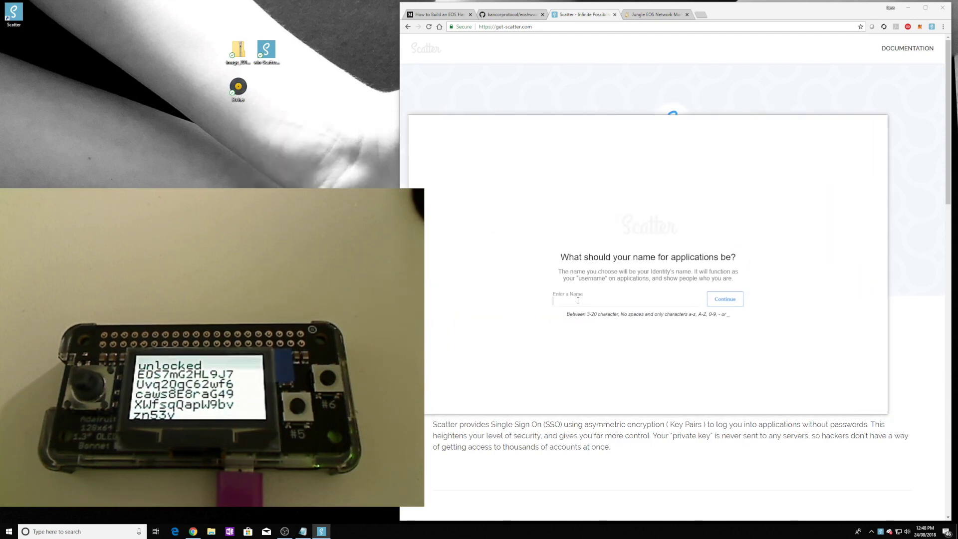
Step: Enter a name for the new identity and skip the blockchain account step
{"action": "type", "text": "randpom"}
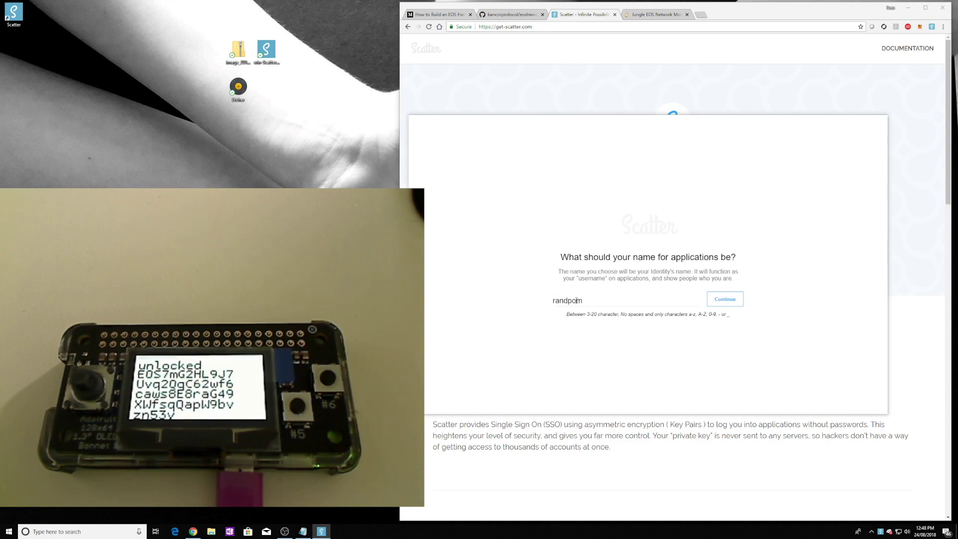
{"action": "key", "text": "BackSpace"}
{"action": "key", "text": "BackSpace"}
{"action": "key", "text": "BackSpace"}
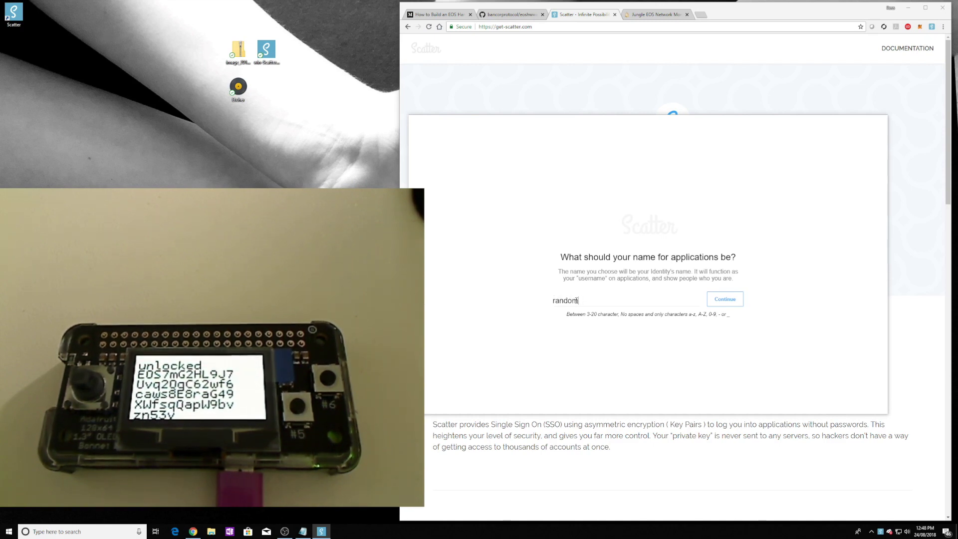
{"action": "type", "text": "ombob"}
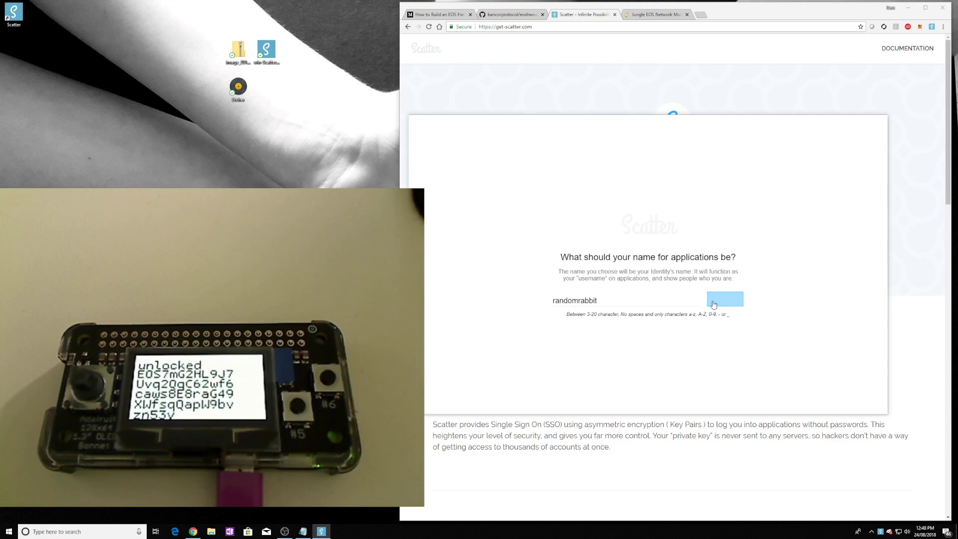
{"action": "left_click", "coordinate": [724, 300]}
{"action": "left_click", "coordinate": [730, 303]}
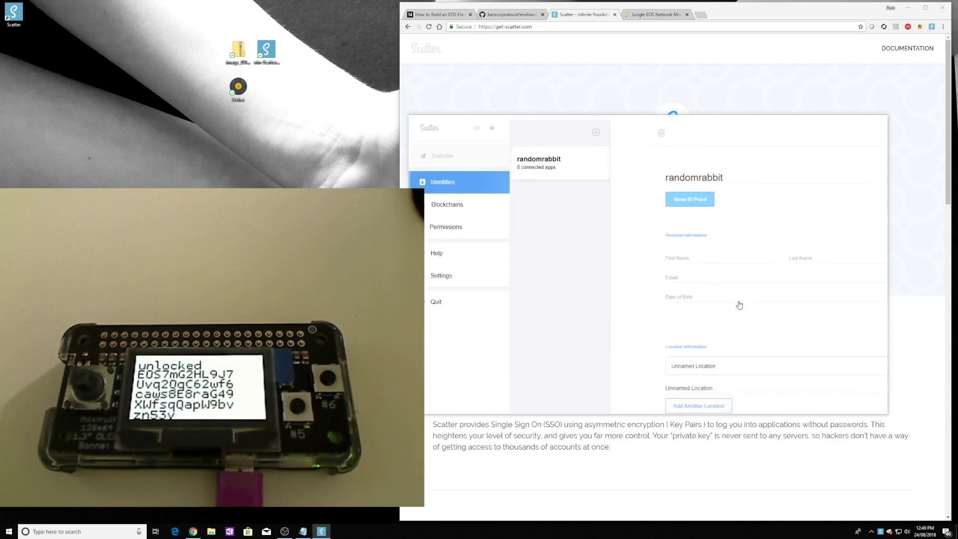
Step: In Blockchains settings, check the EOS and ETH Mainnet networks, then return to the keypair form
{"action": "left_click_drag", "start_coordinate": [540, 124], "coordinate": [564, 119]}
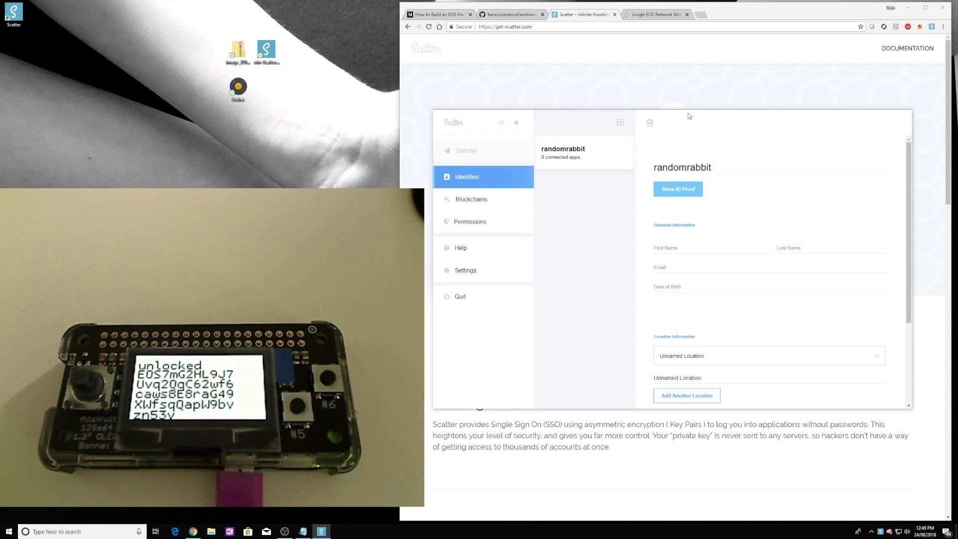
{"action": "left_click_drag", "start_coordinate": [690, 116], "coordinate": [702, 106]}
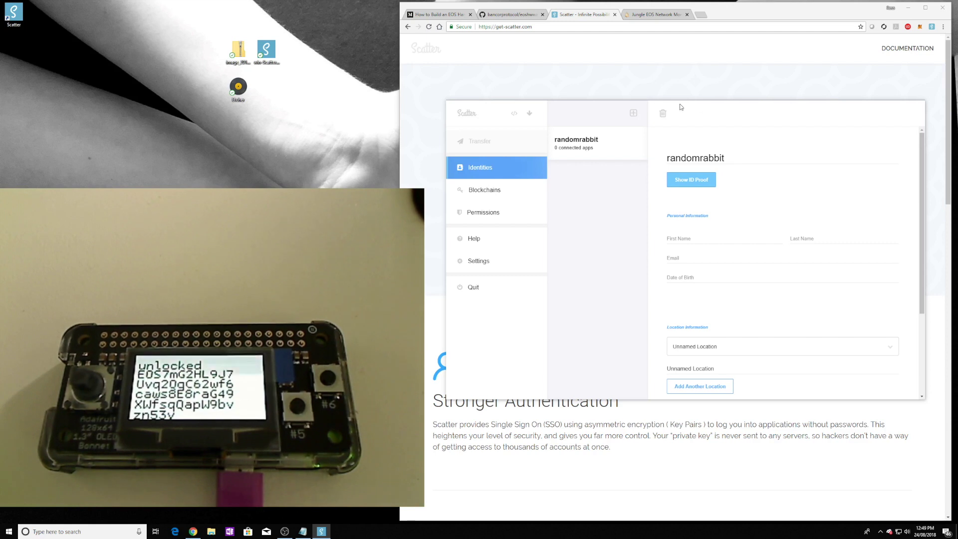
{"action": "left_click", "coordinate": [492, 195]}
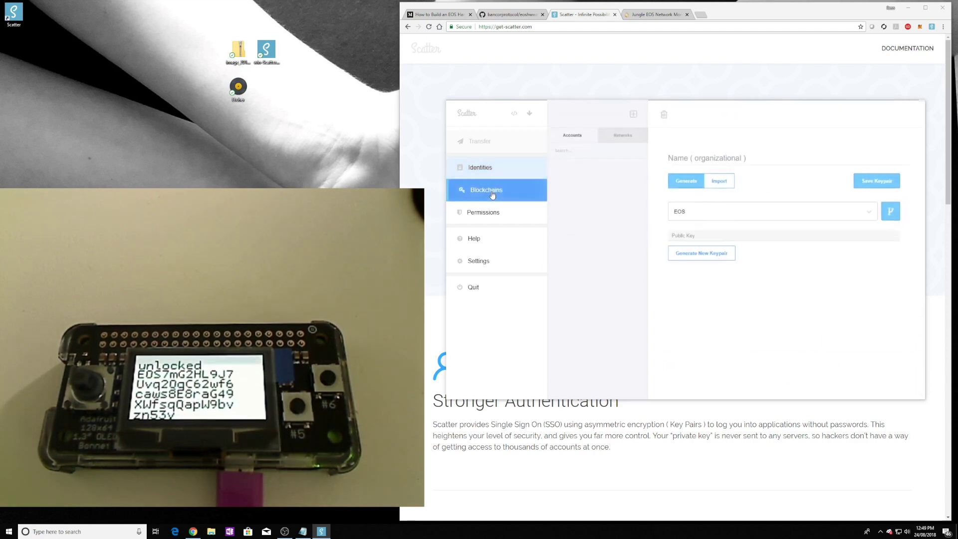
{"action": "left_click", "coordinate": [627, 136]}
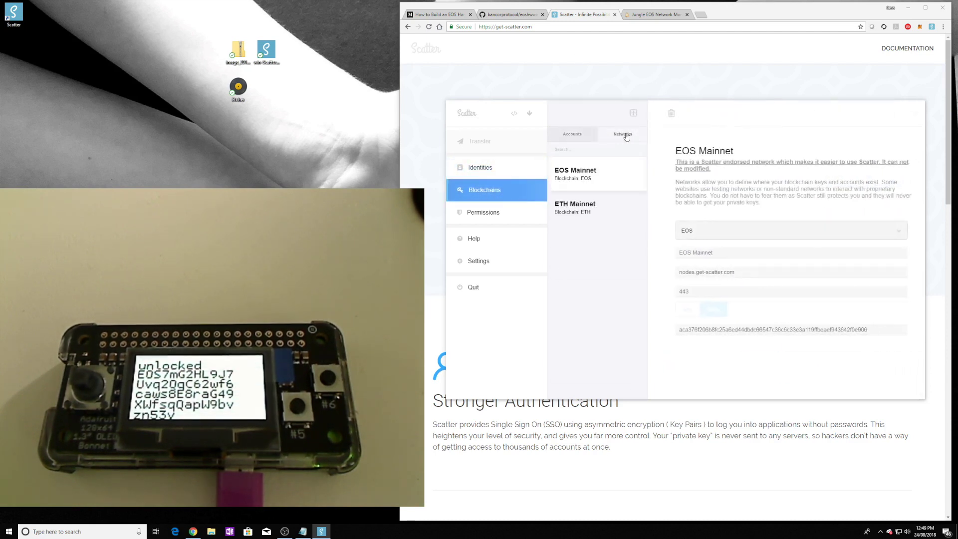
{"action": "left_click", "coordinate": [572, 137]}
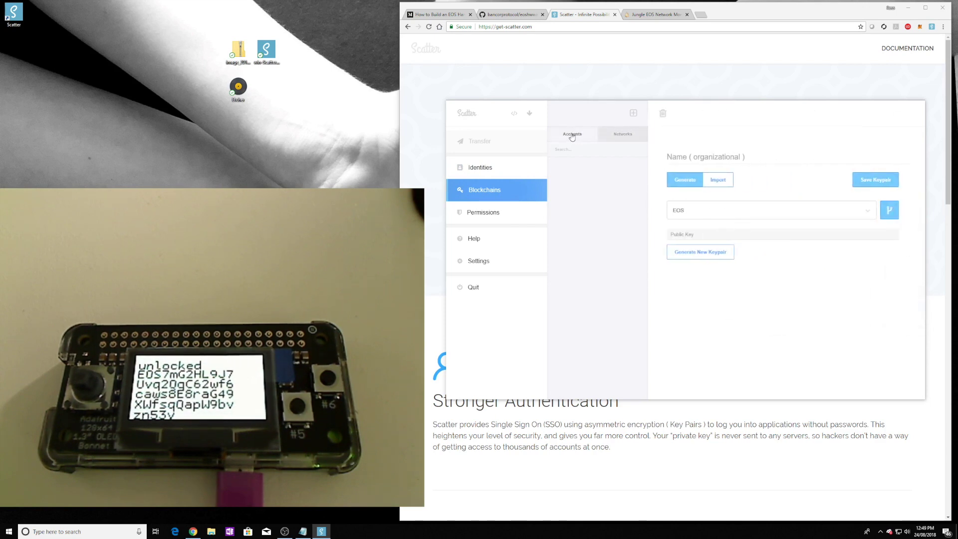
Step: Import the EOS public key from the Scatter/LiquidEOS DIY Hardware Wallet into the keypair
{"action": "left_click", "coordinate": [718, 180]}
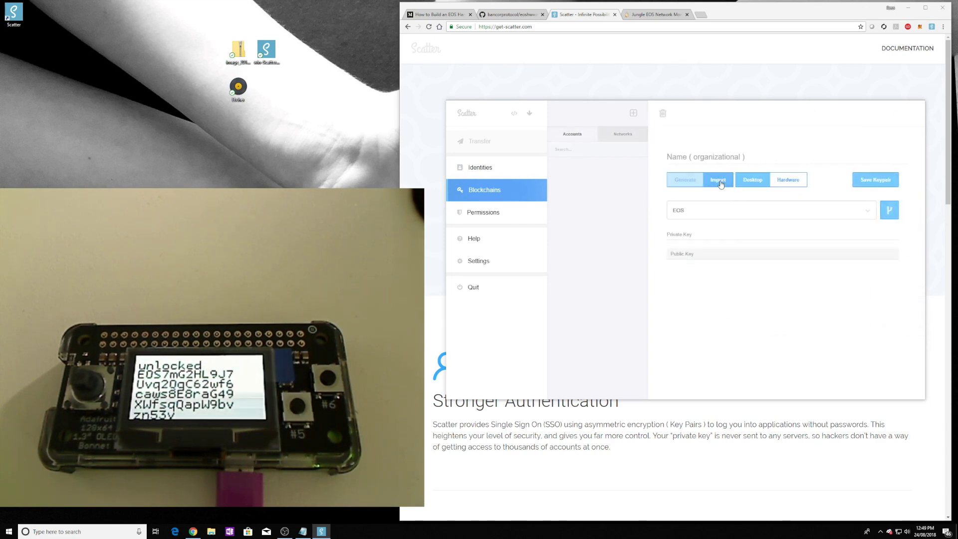
{"action": "left_click", "coordinate": [797, 182]}
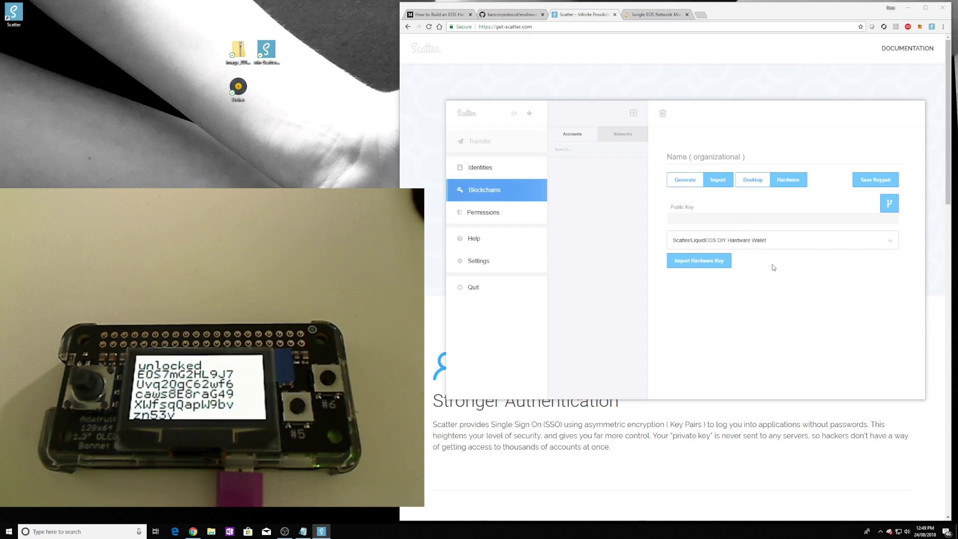
{"action": "left_click", "coordinate": [706, 262]}
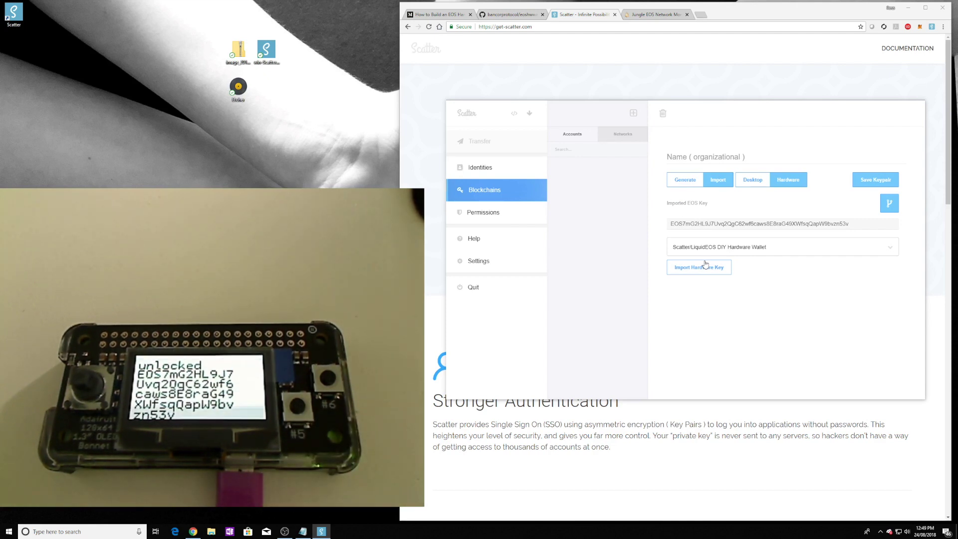
{"action": "left_click", "coordinate": [706, 266]}
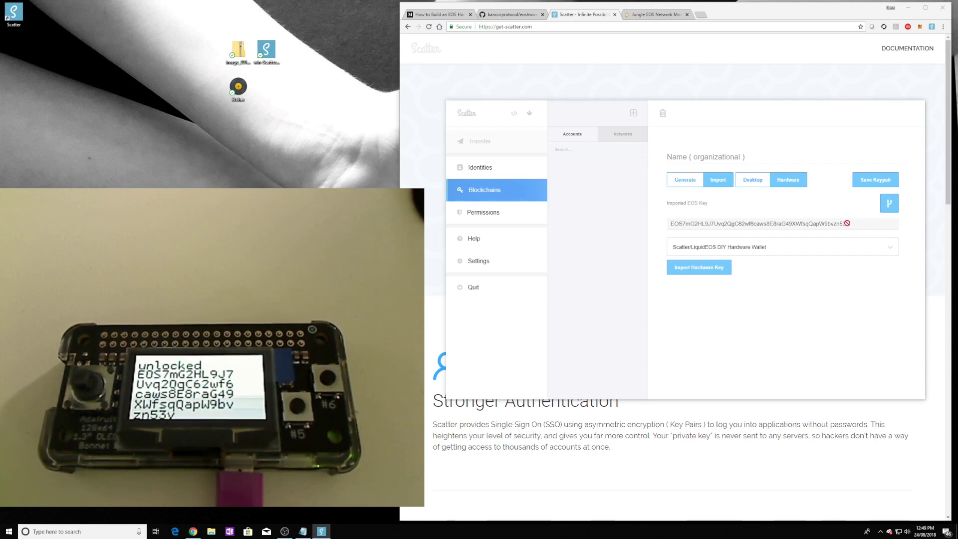
{"action": "left_click_drag", "start_coordinate": [848, 223], "coordinate": [667, 220]}
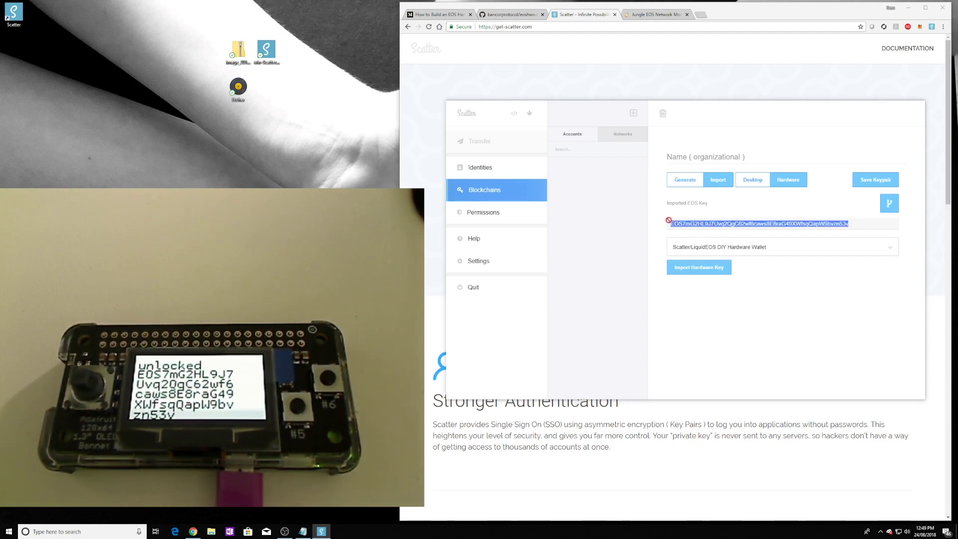
{"action": "left_click", "coordinate": [838, 284]}
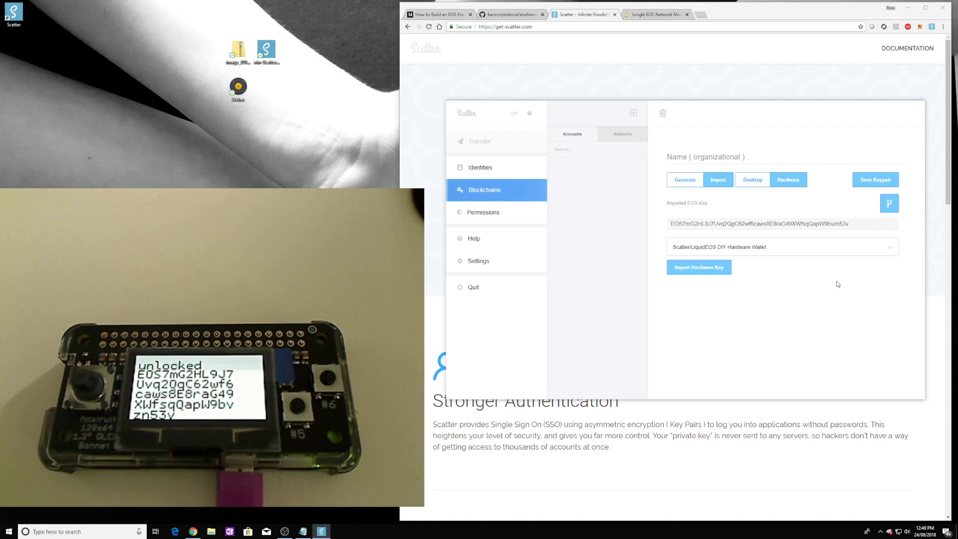
Step: Name the hardware wallet keypair HardwareWalletXX and save it, confirming the warnings
{"action": "left_click", "coordinate": [884, 182]}
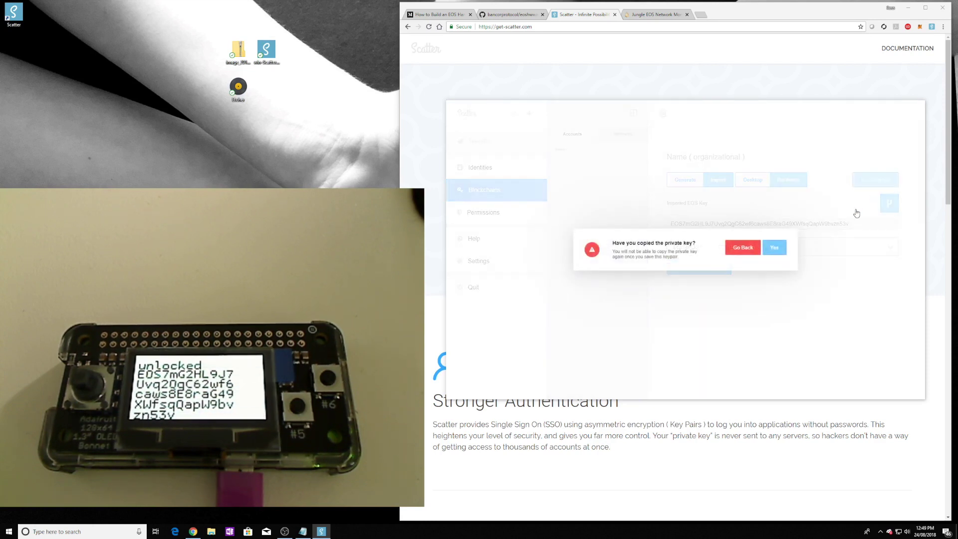
{"action": "left_click", "coordinate": [774, 250]}
{"action": "left_click", "coordinate": [750, 248]}
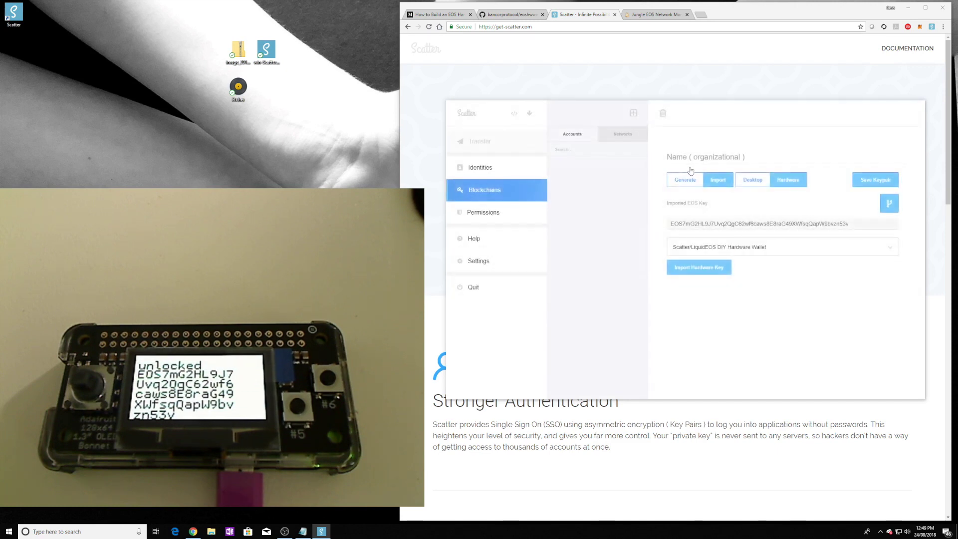
{"action": "left_click", "coordinate": [693, 156]}
{"action": "type", "text": "HardwareWalletXX"}
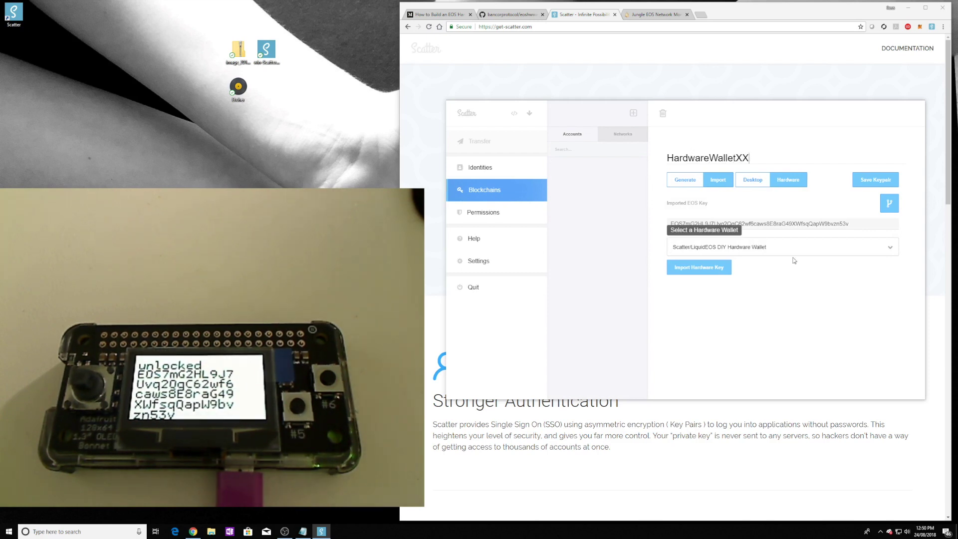
{"action": "left_click", "coordinate": [878, 182]}
{"action": "left_click", "coordinate": [774, 247]}
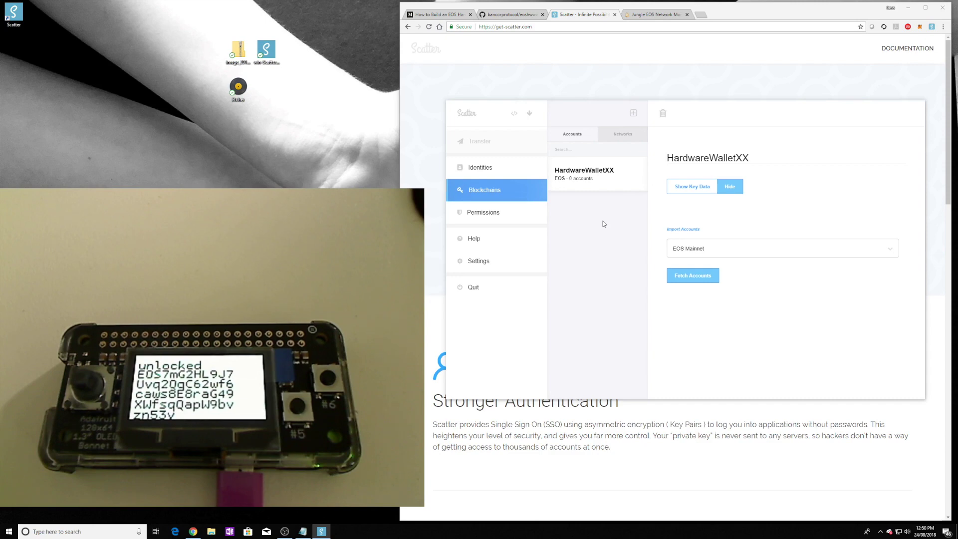
{"action": "left_click", "coordinate": [658, 15]}
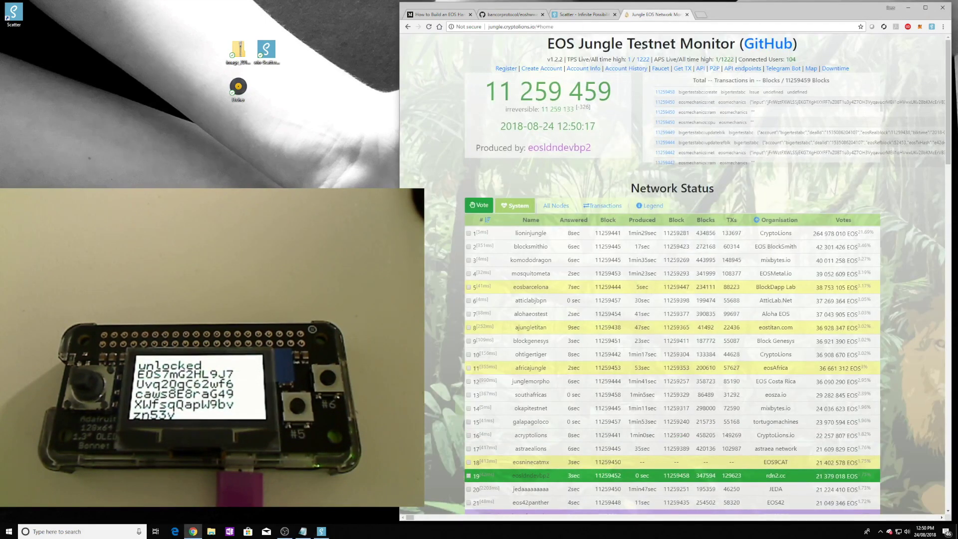
Step: Try creating Jungle account hardwareone1 with the hardware wallet key as owner and active key
{"action": "left_click", "coordinate": [541, 69]}
{"action": "left_click", "coordinate": [657, 85]}
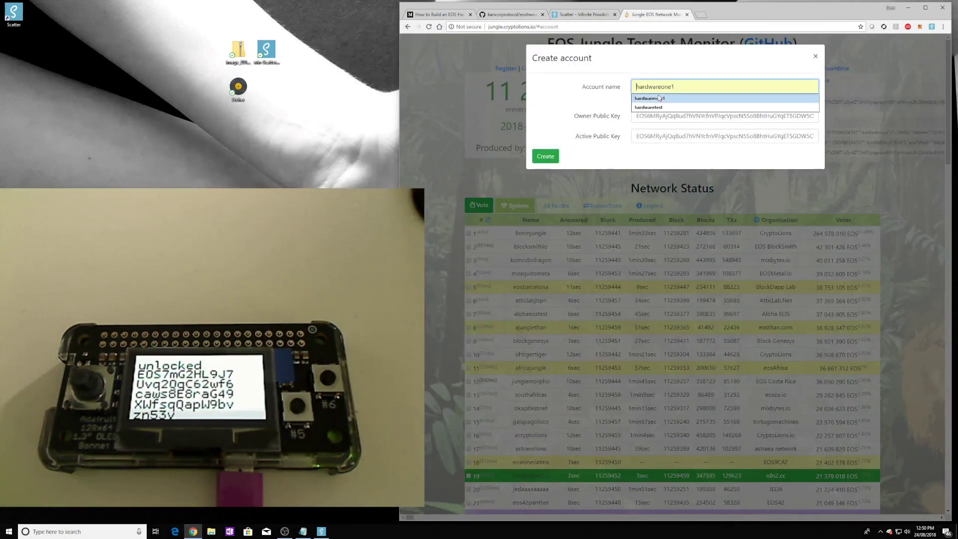
{"action": "left_click", "coordinate": [659, 99]}
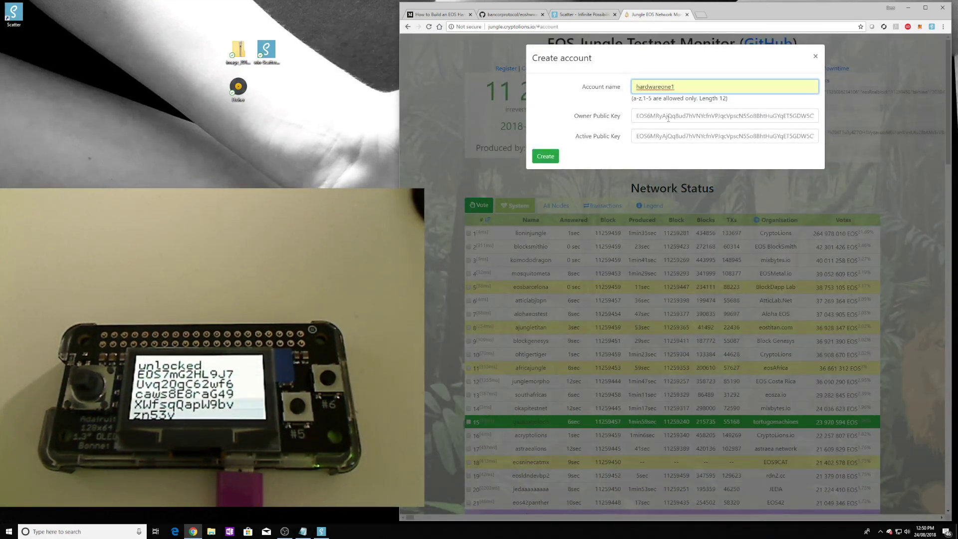
{"action": "left_click", "coordinate": [669, 116]}
{"action": "left_click", "coordinate": [669, 127]}
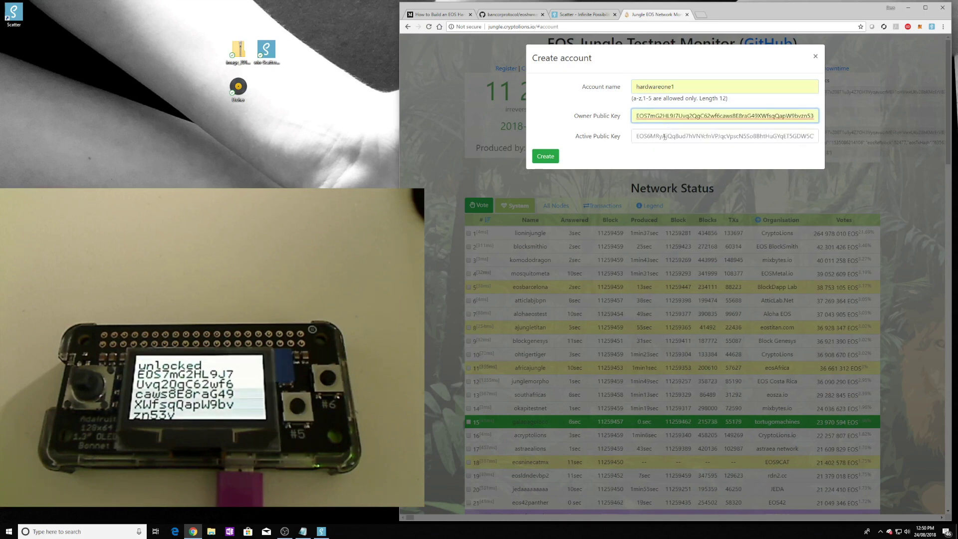
{"action": "left_click", "coordinate": [669, 137]}
{"action": "left_click", "coordinate": [670, 148]}
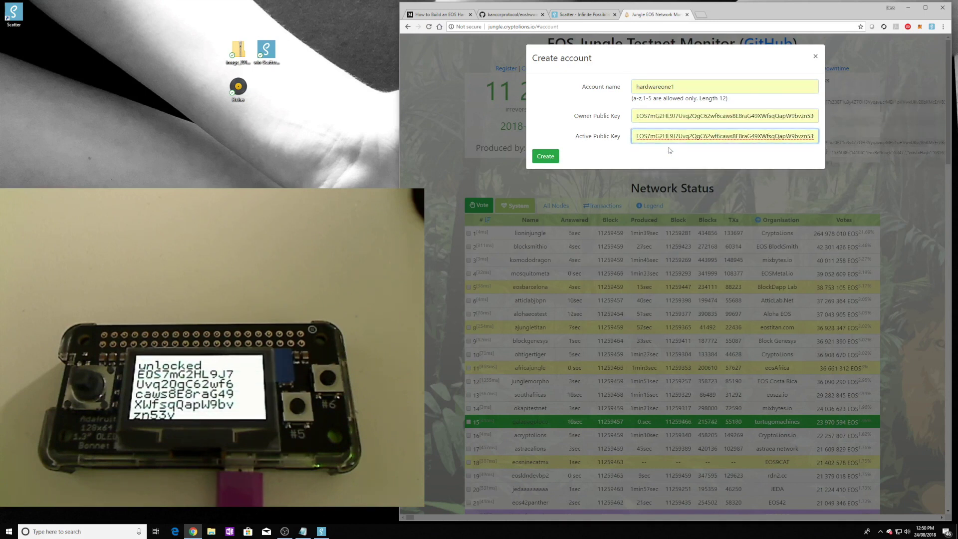
{"action": "left_click", "coordinate": [547, 157]}
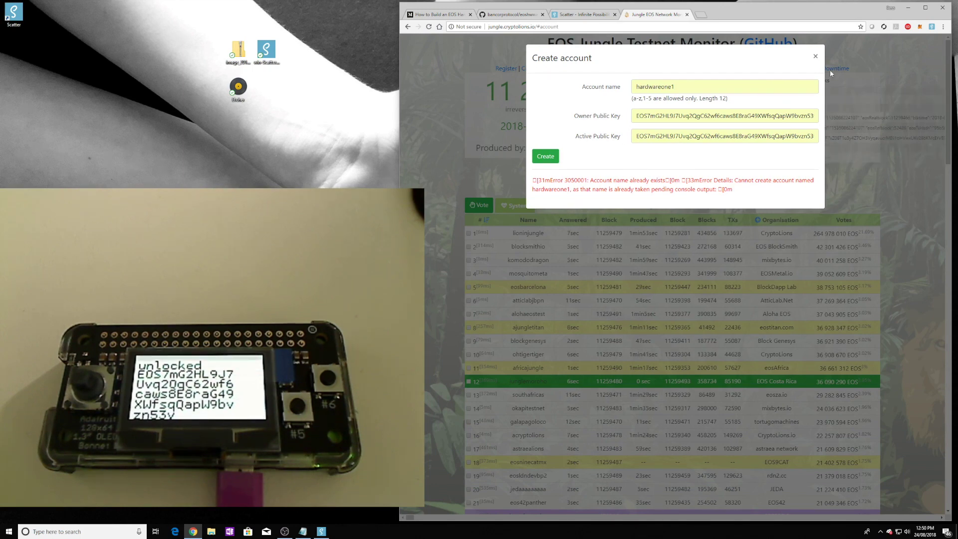
Step: Close account creation, request faucet coins for the existing testnet account, then return to Scatter
{"action": "left_click", "coordinate": [815, 57]}
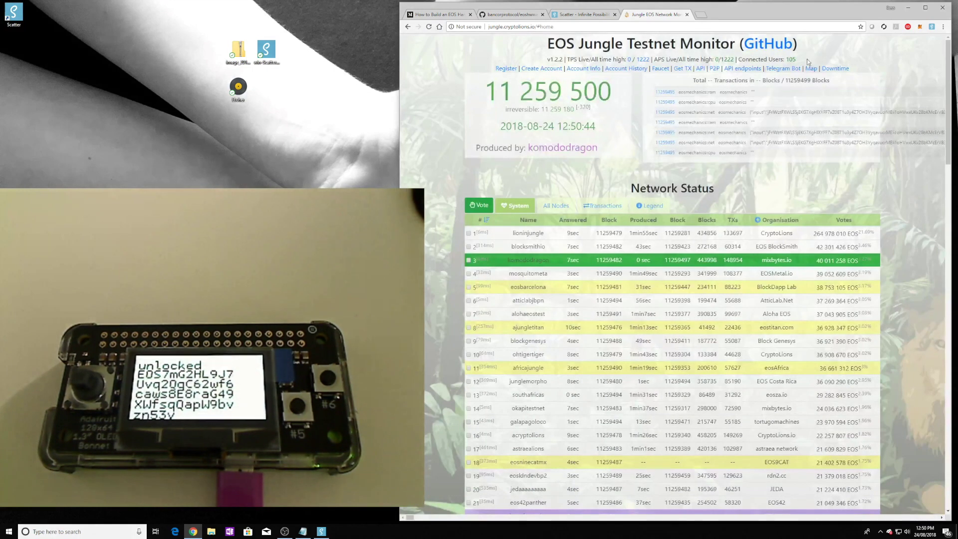
{"action": "left_click", "coordinate": [661, 70]}
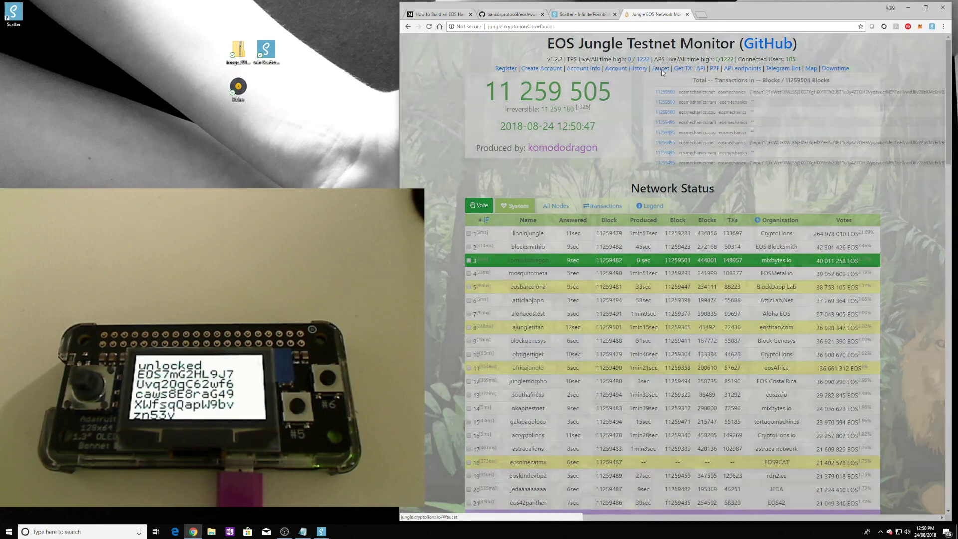
{"action": "left_click", "coordinate": [660, 85]}
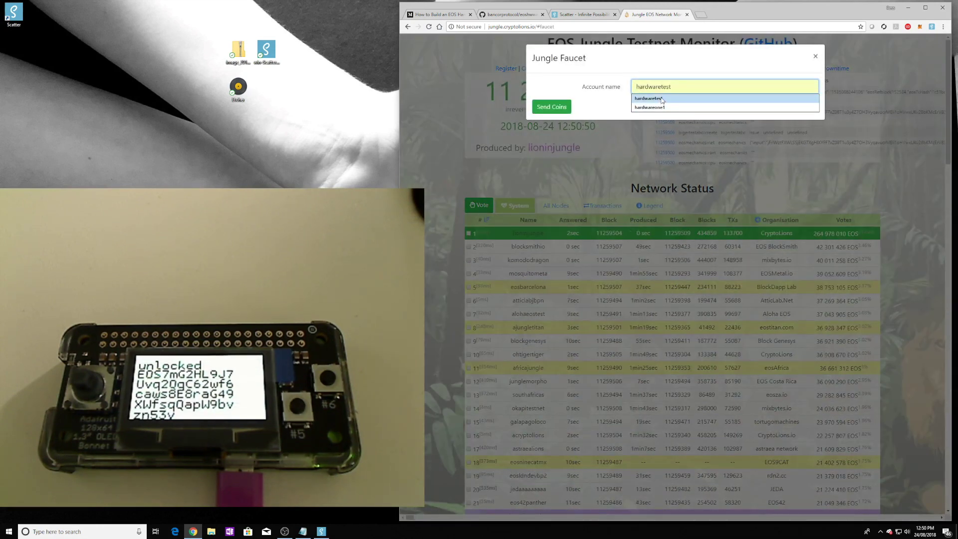
{"action": "left_click", "coordinate": [659, 107]}
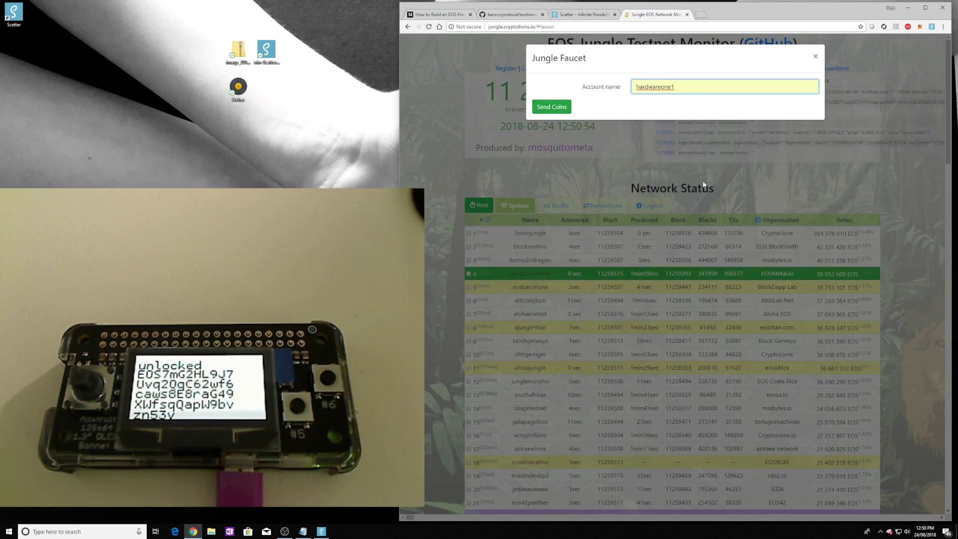
{"action": "left_click", "coordinate": [816, 56]}
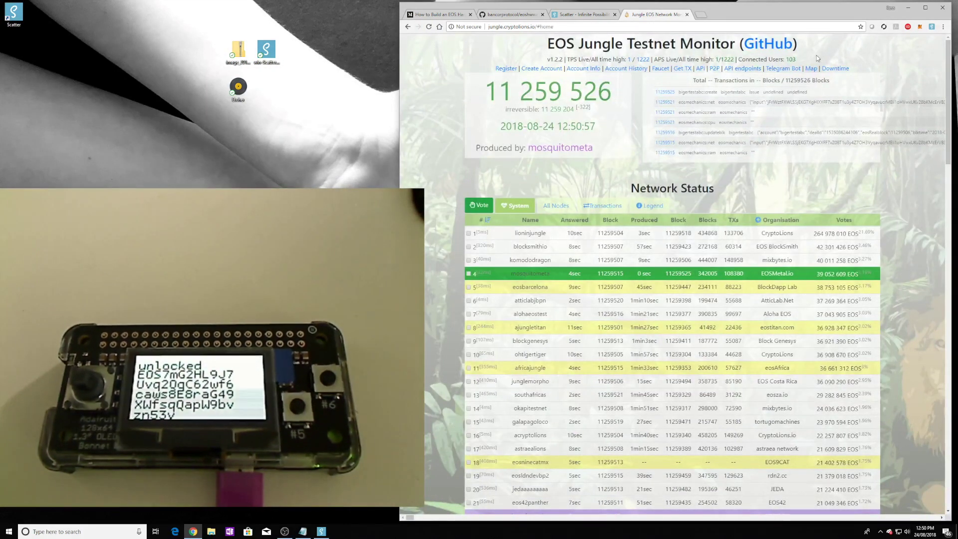
{"action": "left_click", "coordinate": [327, 532]}
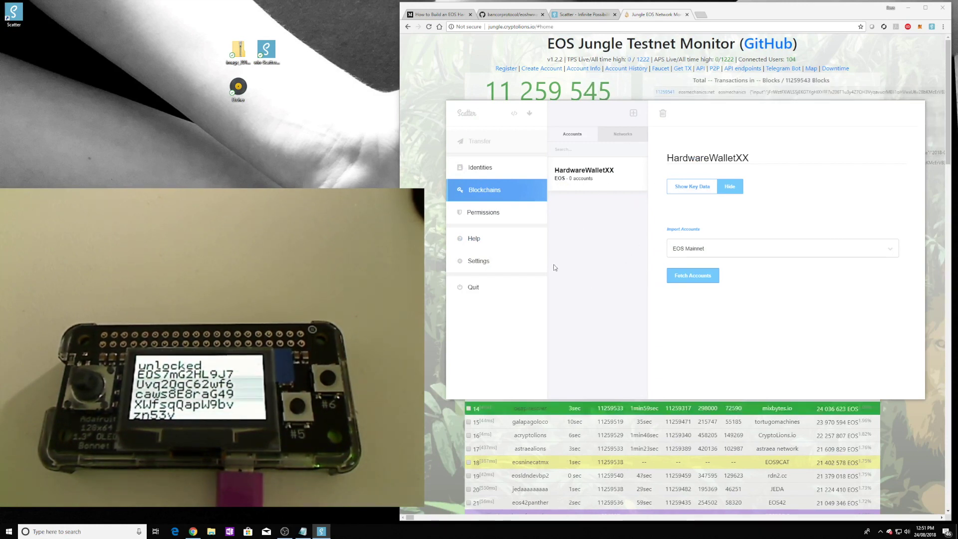
Step: Add a new network named Jungle in Scatter's Networks list
{"action": "left_click", "coordinate": [629, 134]}
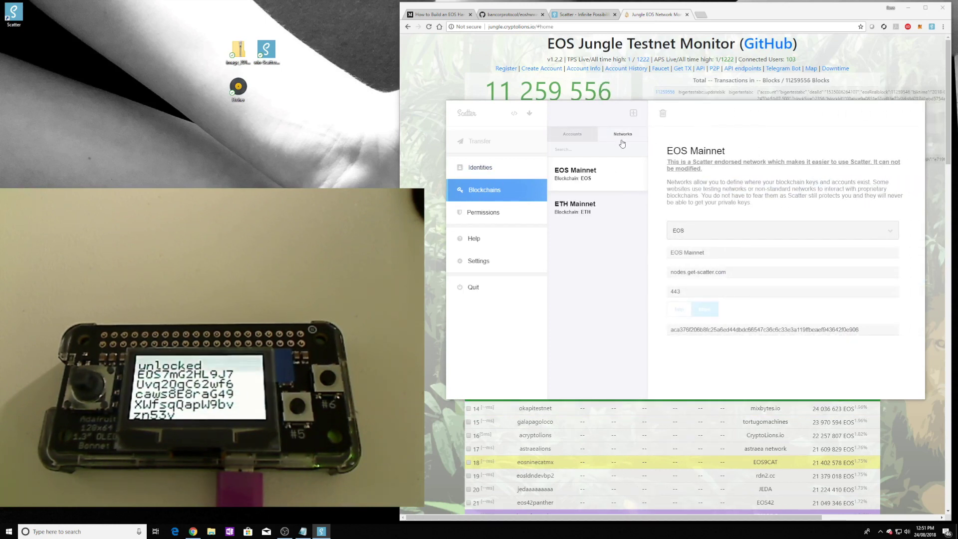
{"action": "left_click", "coordinate": [634, 114]}
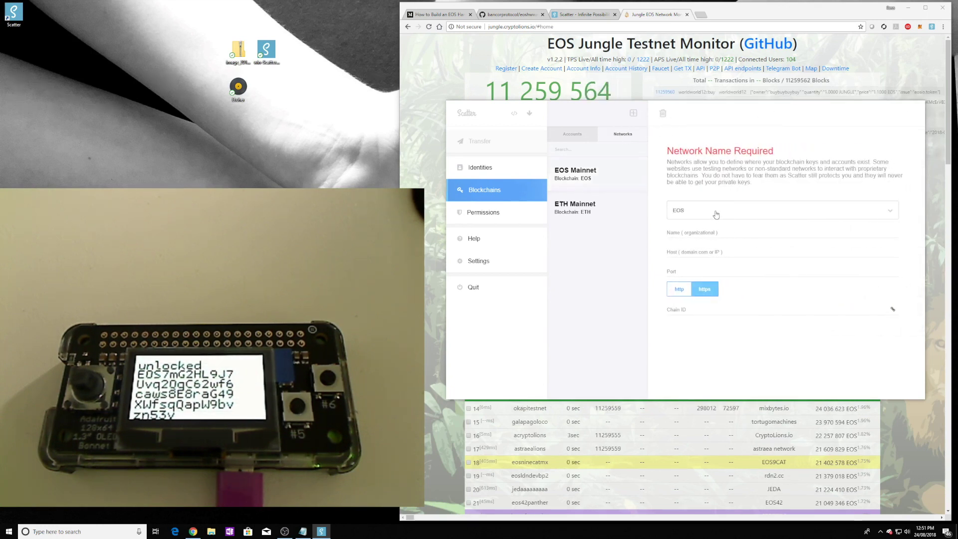
{"action": "left_click", "coordinate": [699, 231]}
{"action": "type", "text": "Jun"}
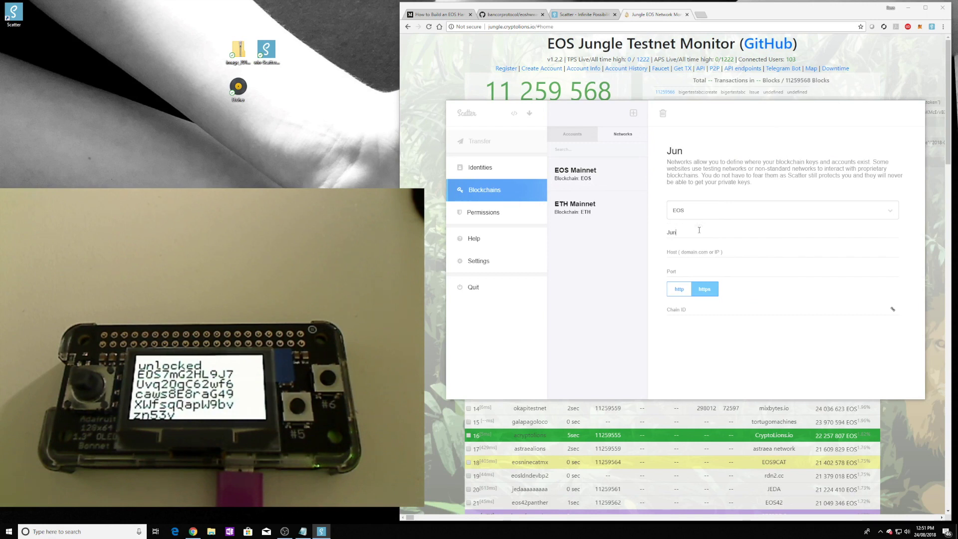
{"action": "type", "text": "gle"}
{"action": "key", "text": "Tab"}
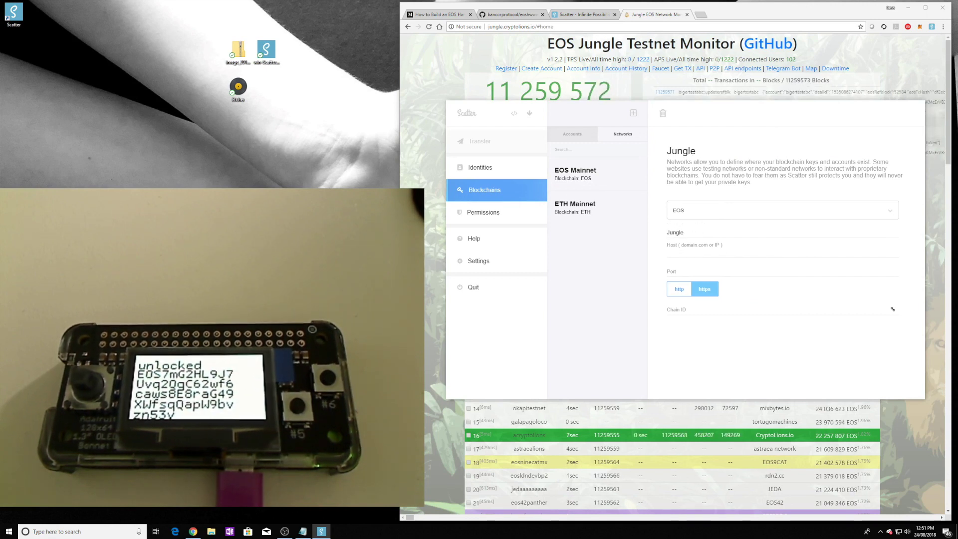
{"action": "key", "text": "alt+Tab"}
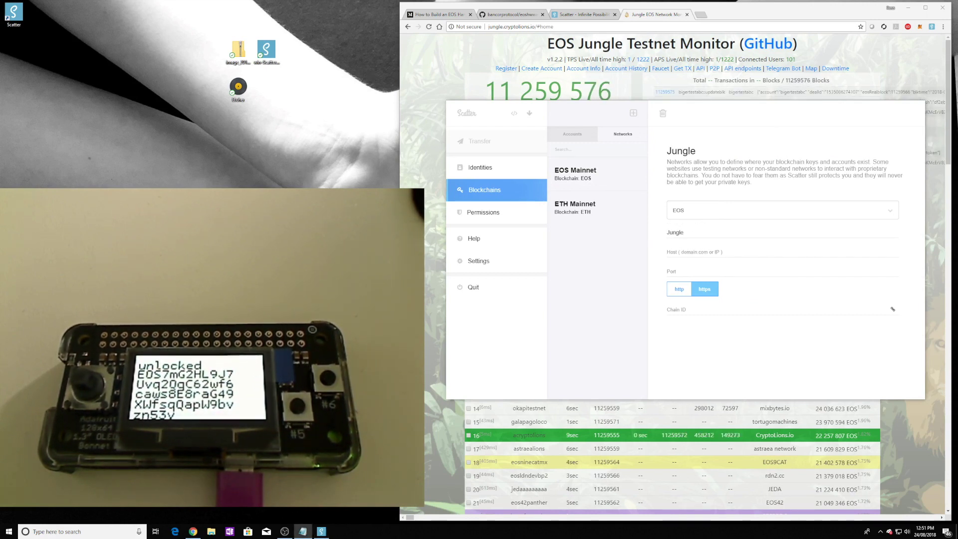
Step: Set host dev.cryptolions.io, port 18888 over http, and fetch the Jungle chain ID
{"action": "left_click", "coordinate": [667, 252]}
{"action": "type", "text": "dev.cryptolions.io"}
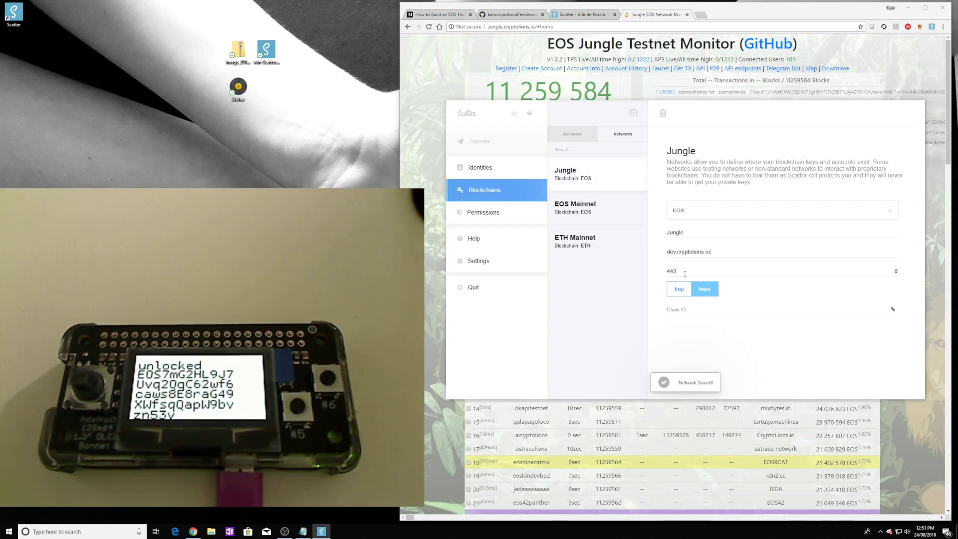
{"action": "key", "text": "Tab"}
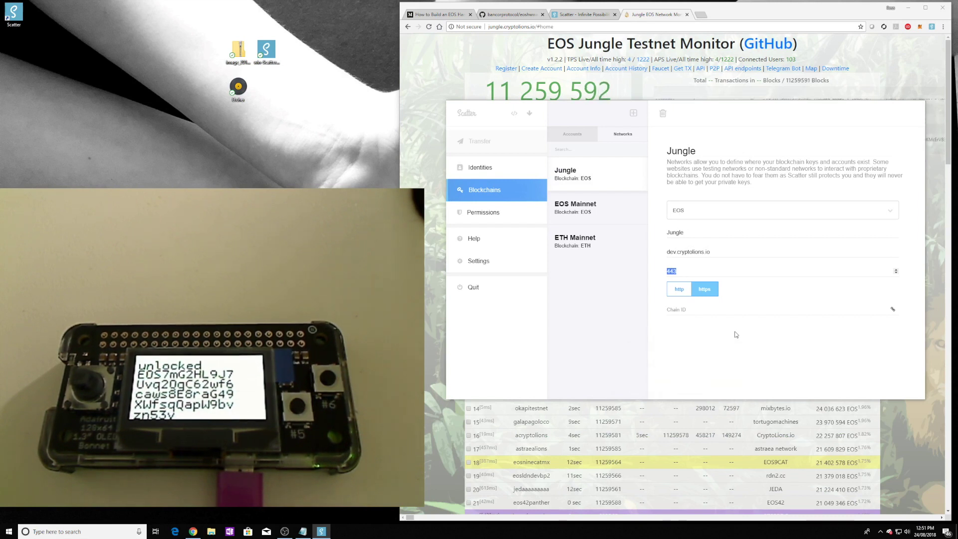
{"action": "type", "text": "1888"}
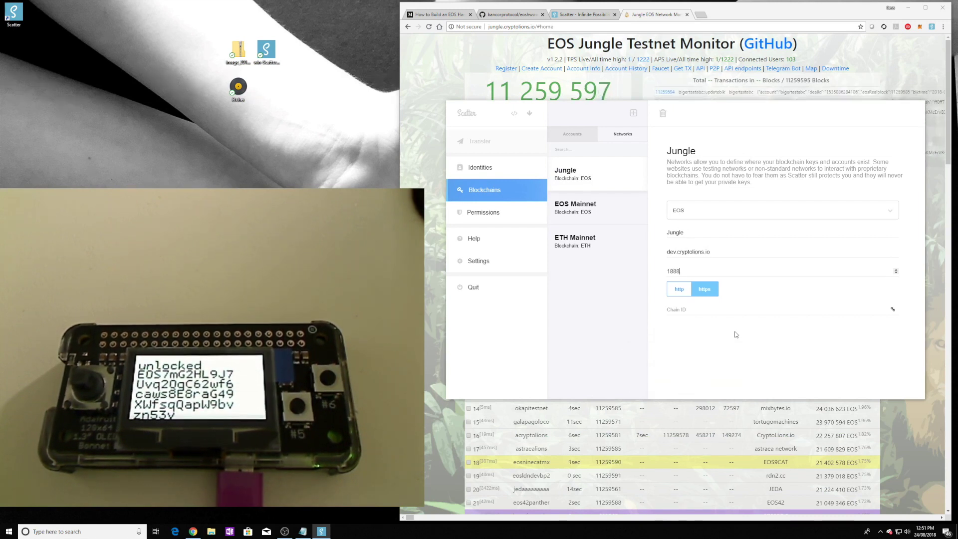
{"action": "type", "text": "8"}
{"action": "left_click", "coordinate": [685, 292]}
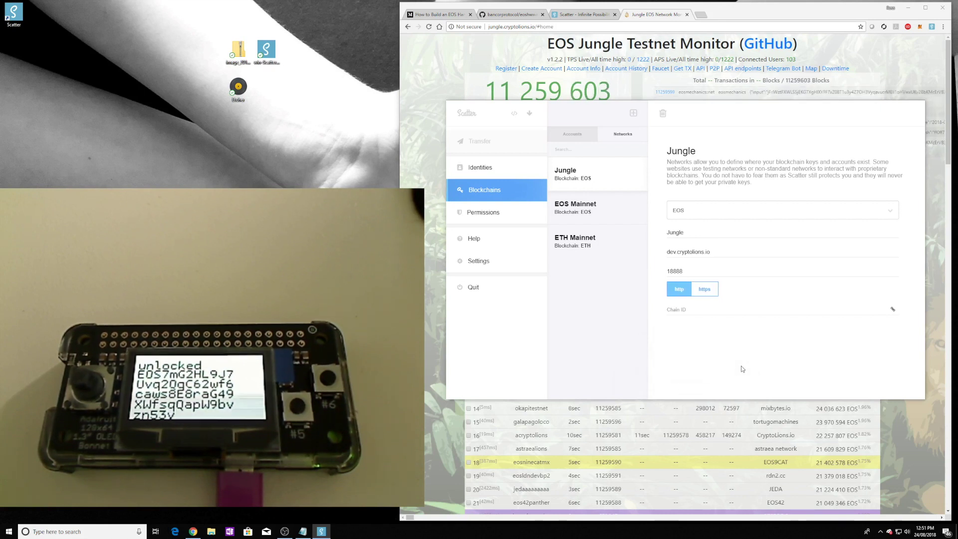
{"action": "left_click", "coordinate": [893, 310]}
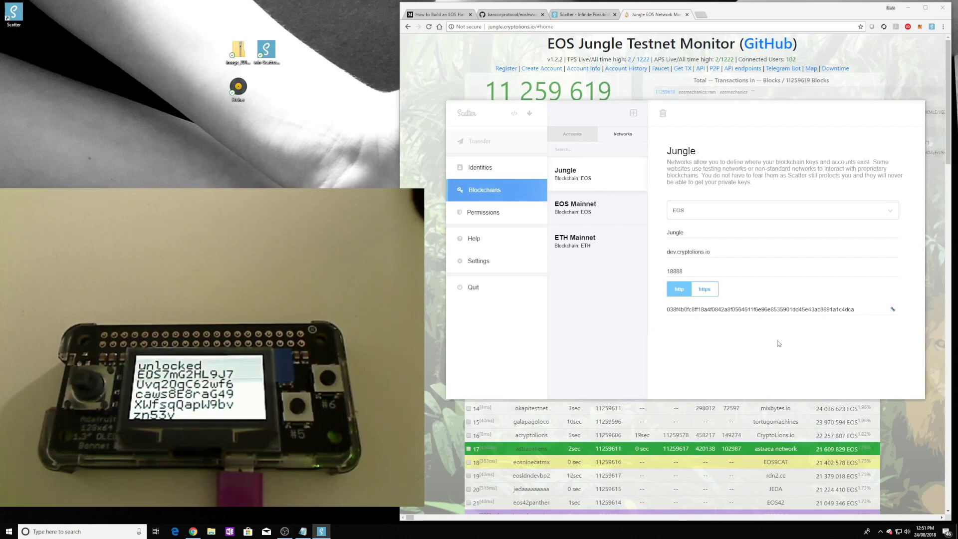
{"action": "left_click", "coordinate": [575, 207]}
Step: Browse the Jungle network, identities and app permissions, then return to the HardwareWalletXX keypair
{"action": "left_click", "coordinate": [583, 174]}
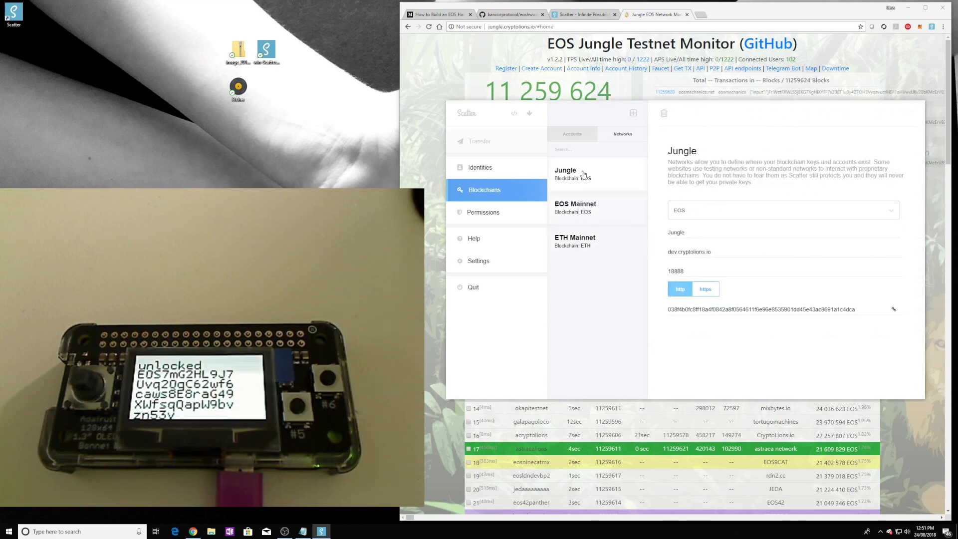
{"action": "left_click", "coordinate": [480, 168]}
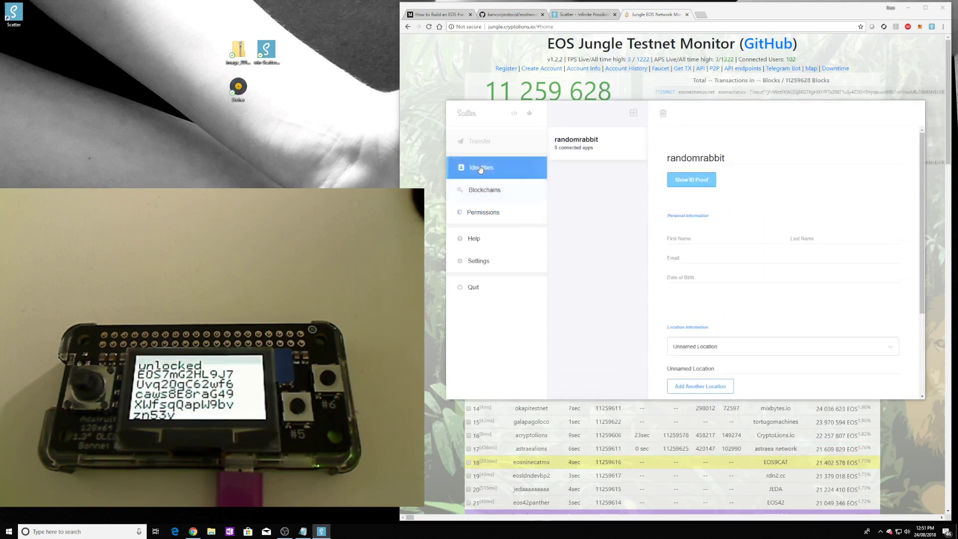
{"action": "left_click", "coordinate": [480, 211]}
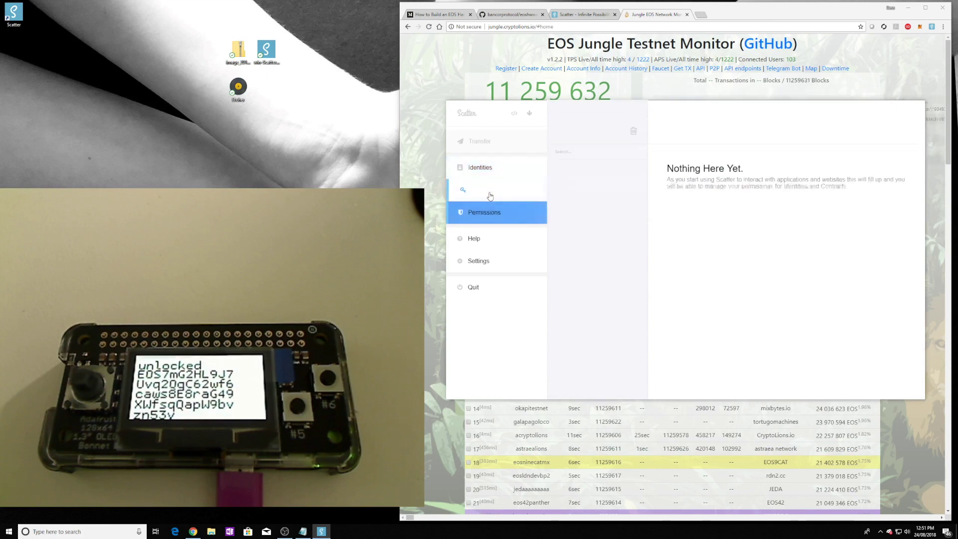
{"action": "left_click", "coordinate": [491, 195]}
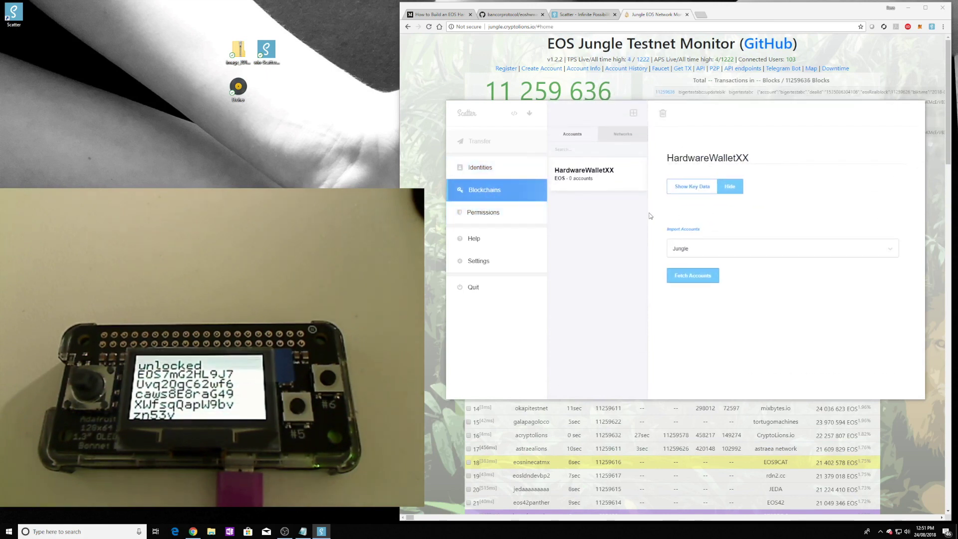
Step: Fetch Jungle accounts, link hardwareone1@active to the keypair, and refresh its resource balances
{"action": "left_click", "coordinate": [693, 280]}
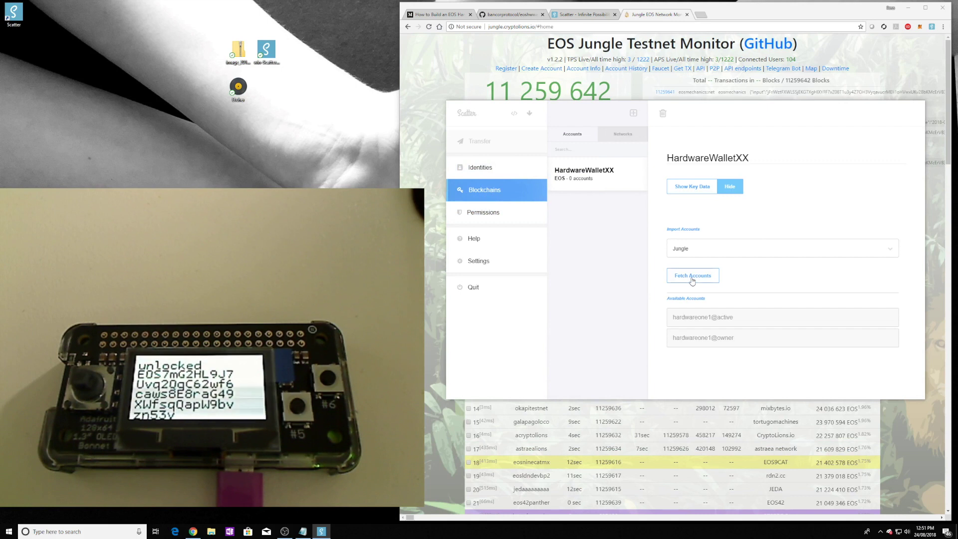
{"action": "left_click", "coordinate": [746, 320]}
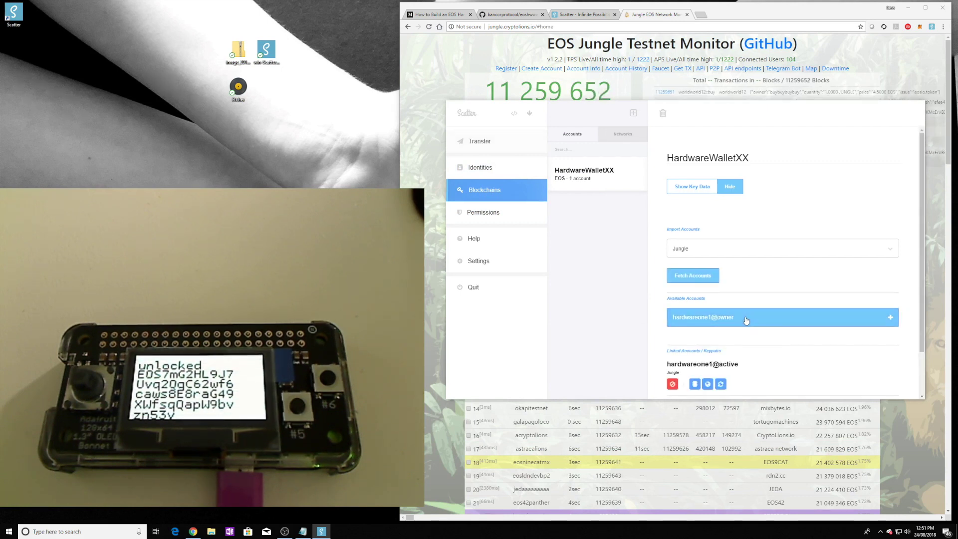
{"action": "left_click", "coordinate": [721, 384]}
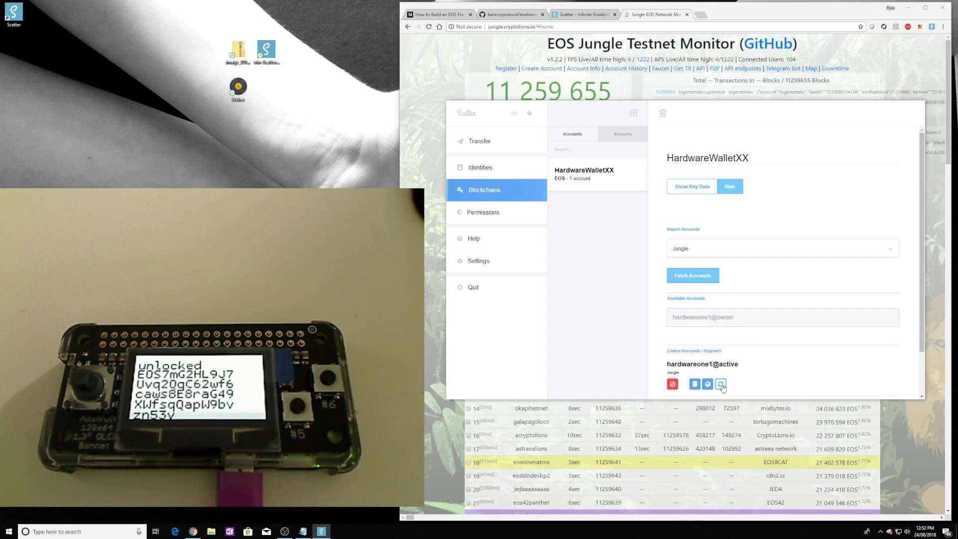
{"action": "scroll", "coordinate": [804, 354], "scroll_direction": "down", "scroll_amount": 2}
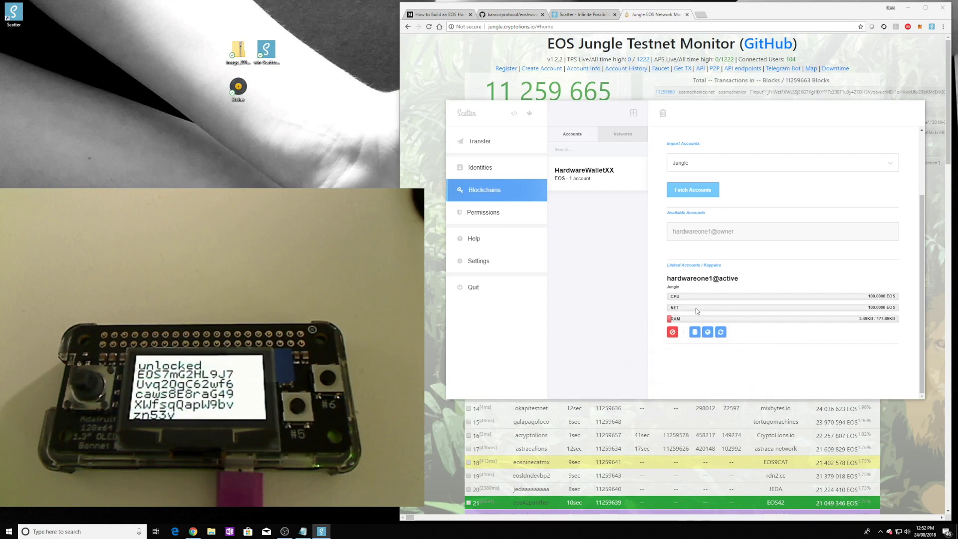
{"action": "scroll", "coordinate": [794, 352], "scroll_direction": "up", "scroll_amount": 2}
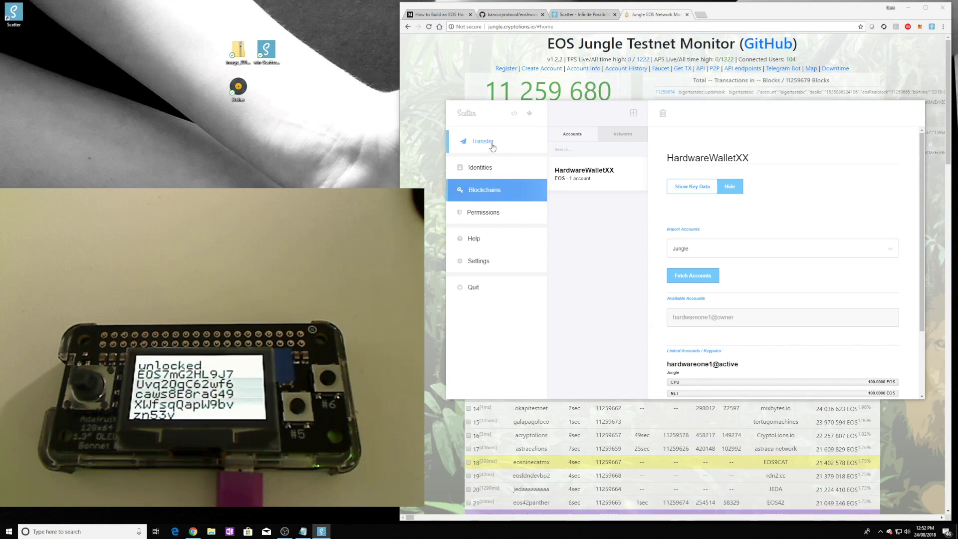
{"action": "left_click", "coordinate": [492, 147]}
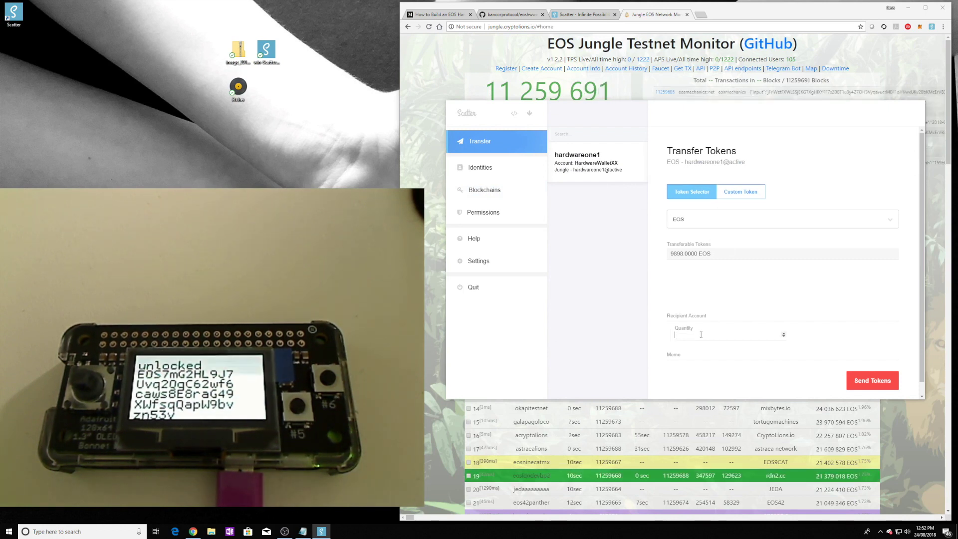
Step: Fill the transfer form with quantity 999, recipient test and memo testtokentransfer
{"action": "type", "text": "999"}
{"action": "left_click", "coordinate": [703, 316]}
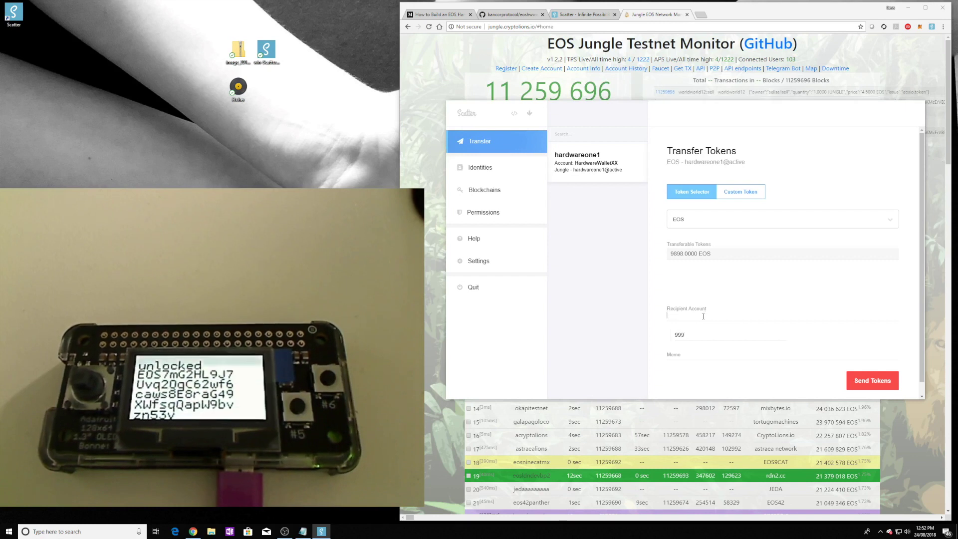
{"action": "type", "text": "test"}
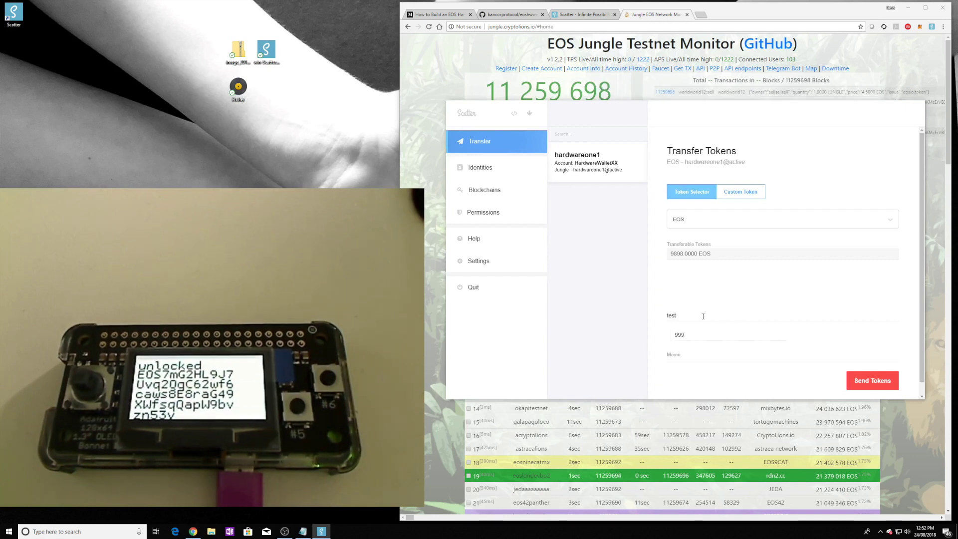
{"action": "left_click", "coordinate": [687, 355]}
{"action": "type", "text": "testto"}
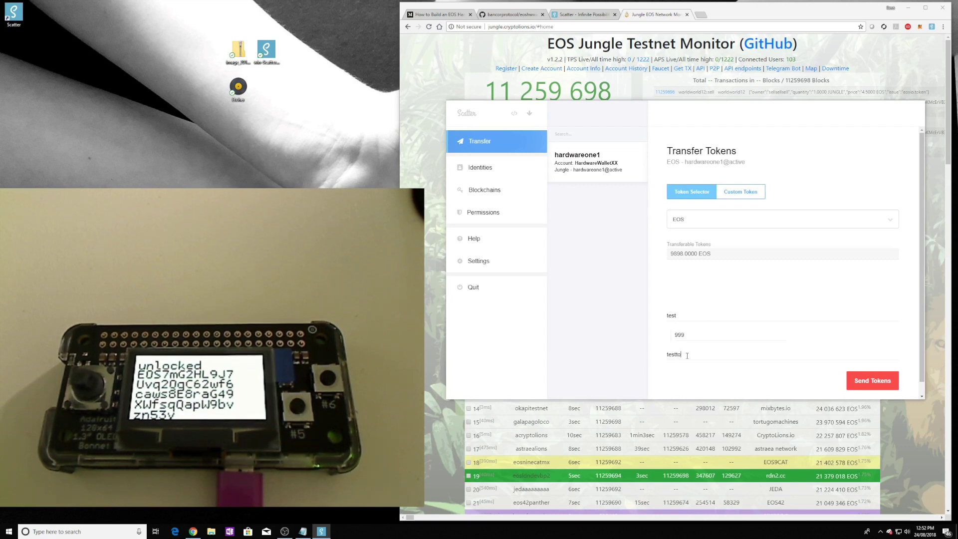
{"action": "type", "text": "kentransfer"}
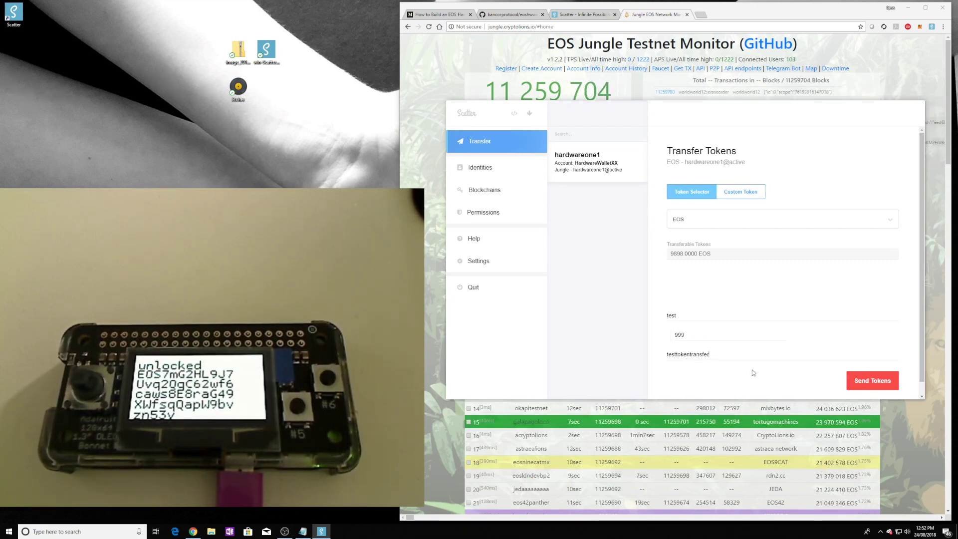
Step: Send the 999 EOS transfer, accept the signing request, and open it in a block explorer
{"action": "left_click", "coordinate": [866, 382]}
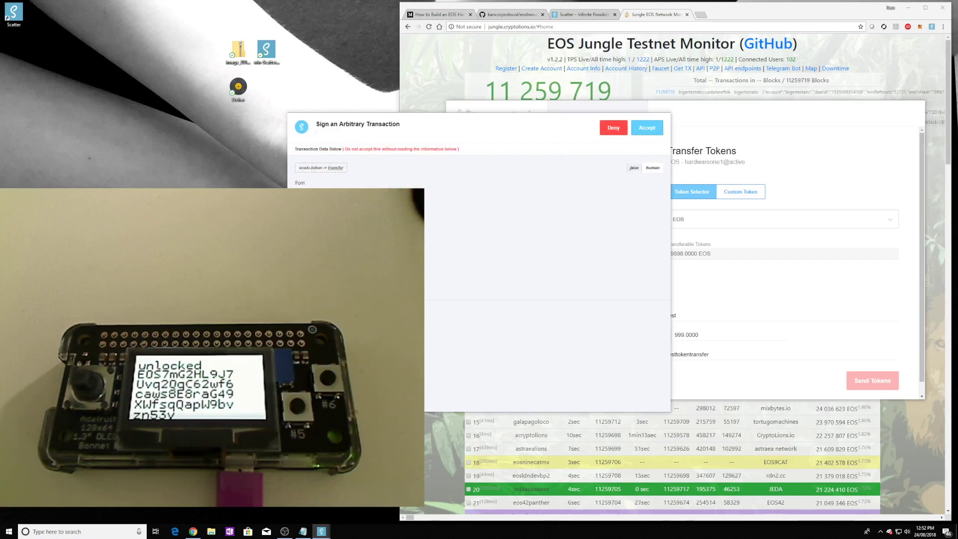
{"action": "left_click", "coordinate": [647, 129]}
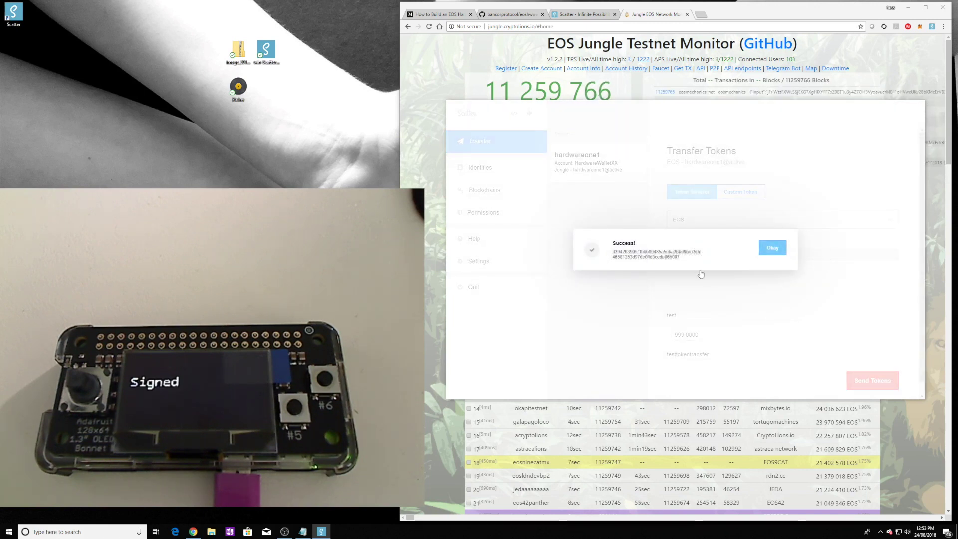
{"action": "left_click", "coordinate": [667, 256]}
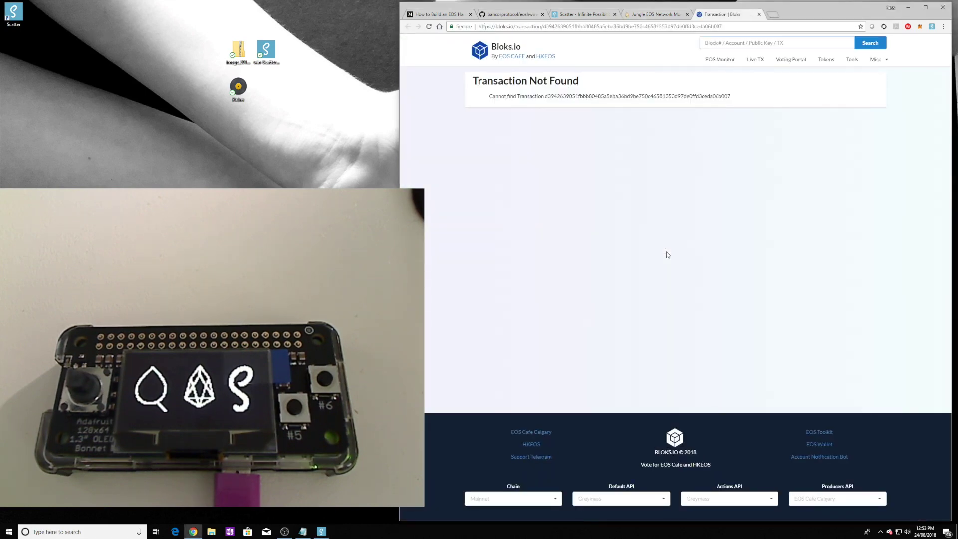
Step: In the Jungle monitor, view hardwareone1's history and highlight the 999.0000 EOS transfer
{"action": "left_click", "coordinate": [657, 14]}
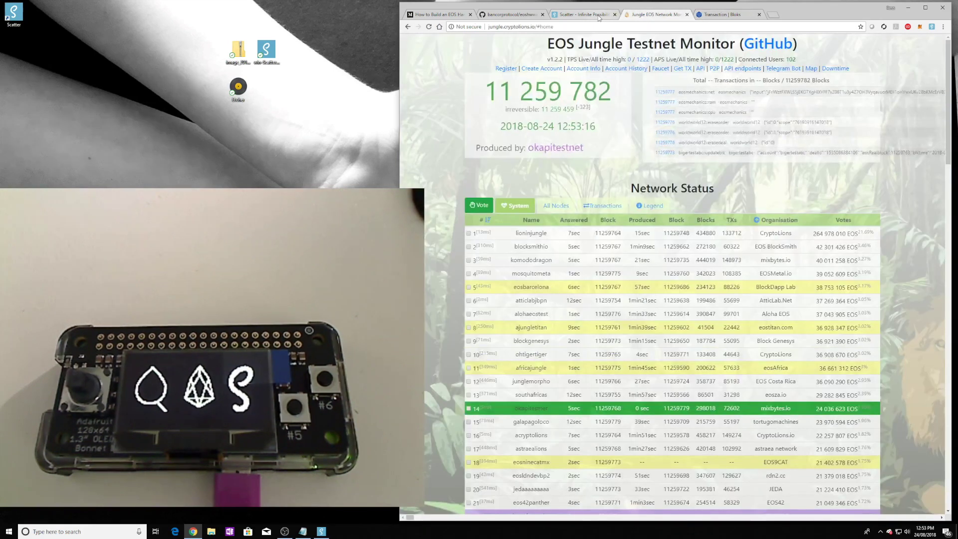
{"action": "left_click", "coordinate": [590, 71]}
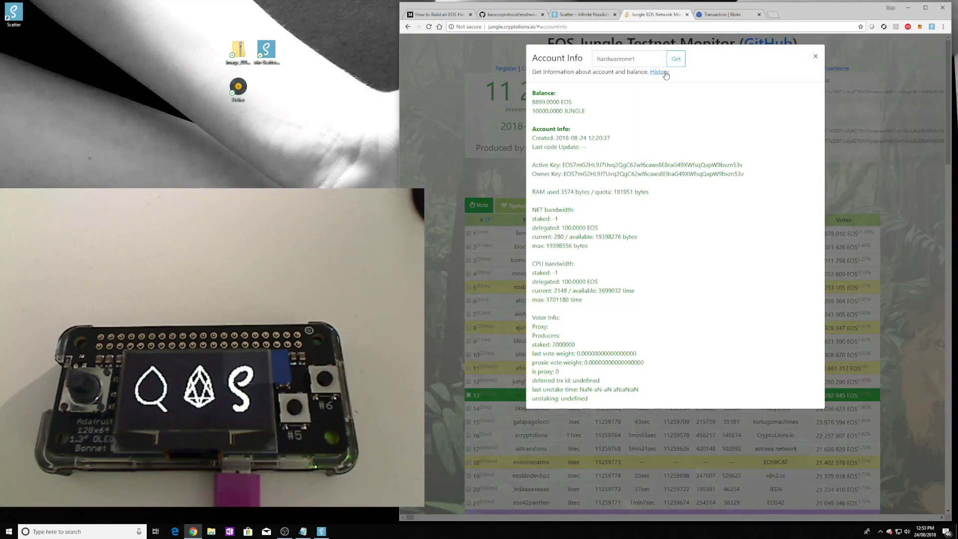
{"action": "left_click", "coordinate": [665, 73]}
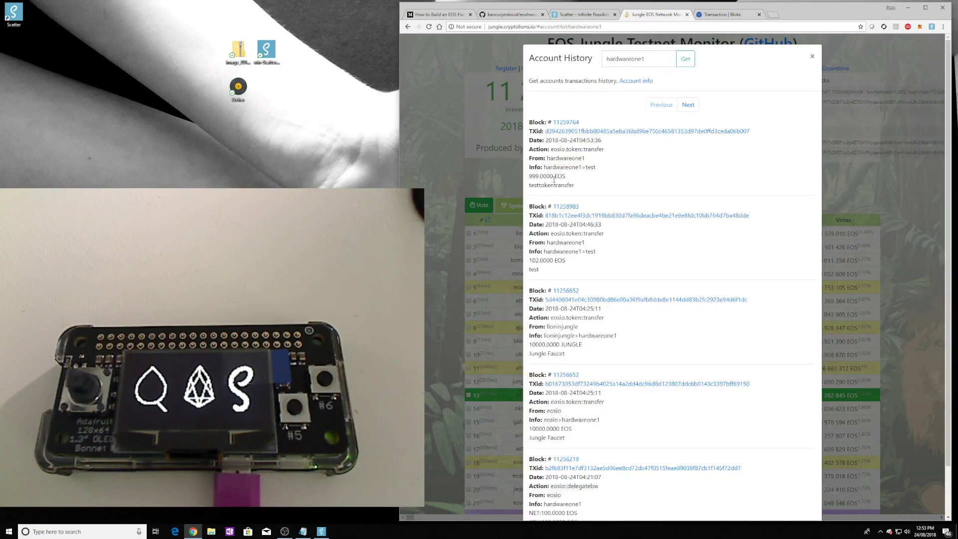
{"action": "left_click_drag", "start_coordinate": [546, 176], "coordinate": [529, 176]}
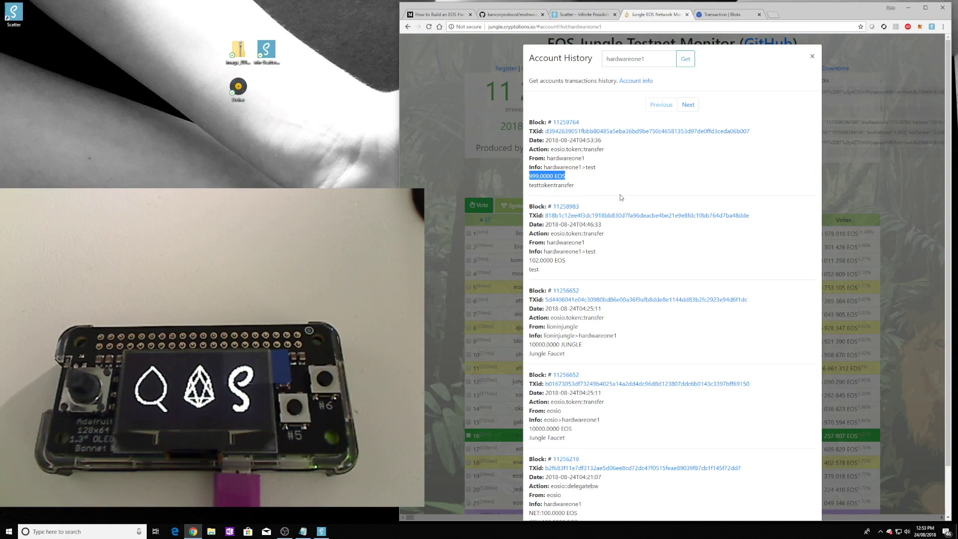
{"action": "left_click", "coordinate": [631, 169]}
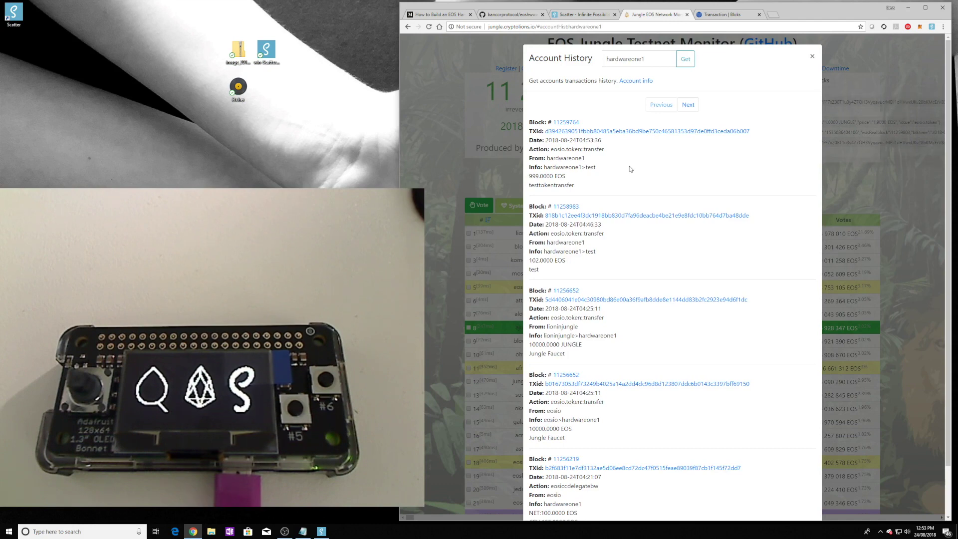
{"action": "left_click", "coordinate": [519, 15]}
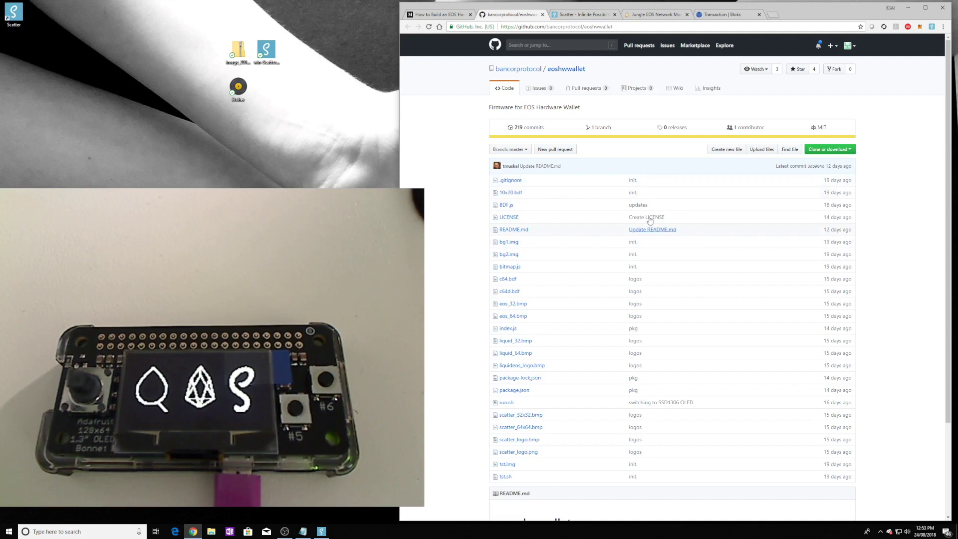